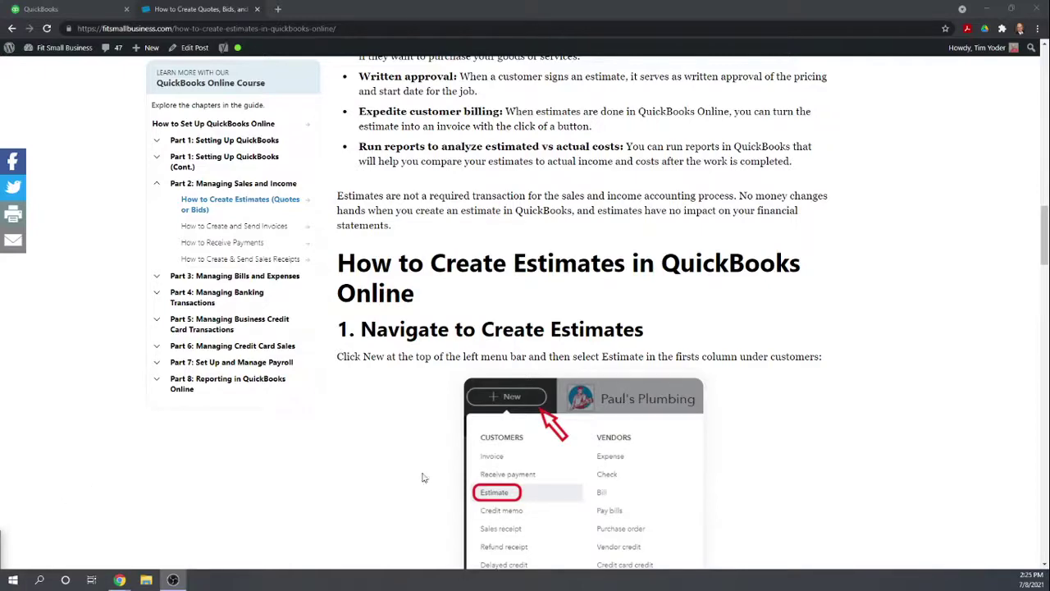
Step: From the Paul's Plumbing dashboard, use + New > Estimate to open blank Estimate #1003
{"action": "scroll", "coordinate": [741, 246], "scroll_direction": "up", "scroll_amount": 6}
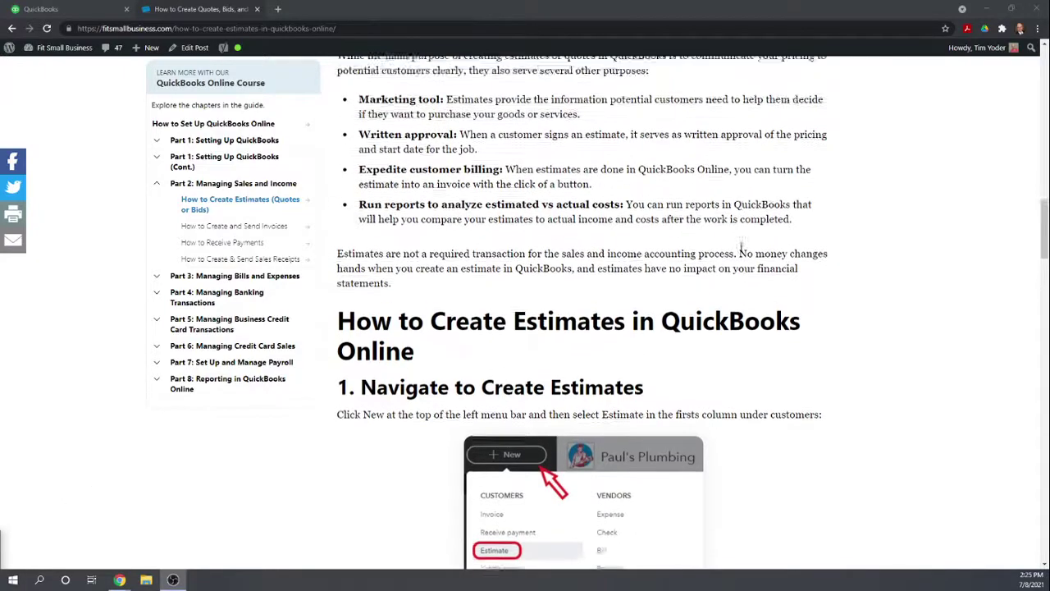
{"action": "scroll", "coordinate": [741, 246], "scroll_direction": "up", "scroll_amount": 6}
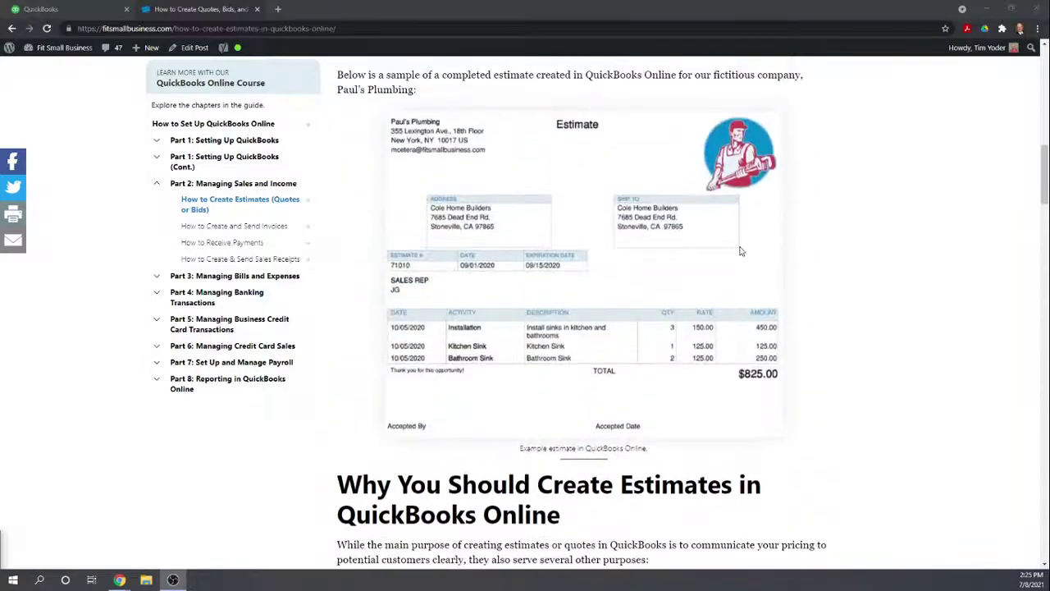
{"action": "scroll", "coordinate": [740, 252], "scroll_direction": "up", "scroll_amount": 5}
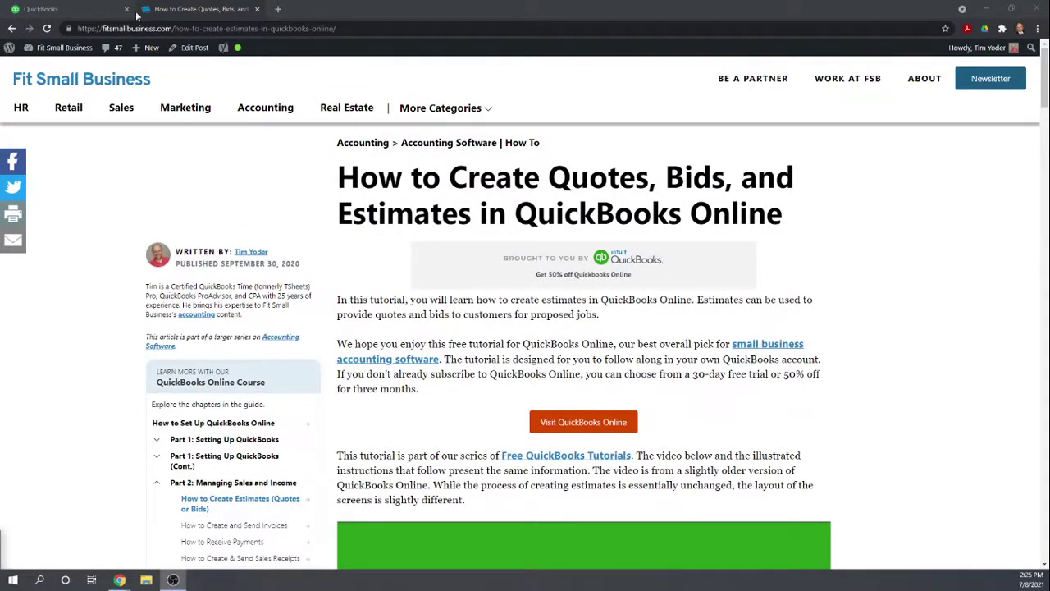
{"action": "left_click", "coordinate": [74, 11]}
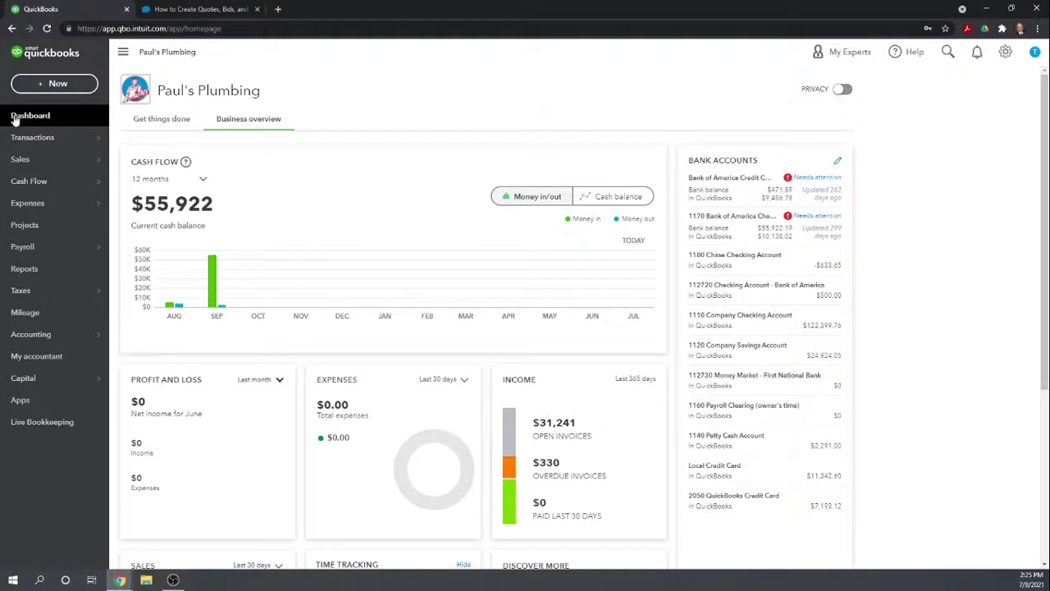
{"action": "left_click", "coordinate": [48, 85]}
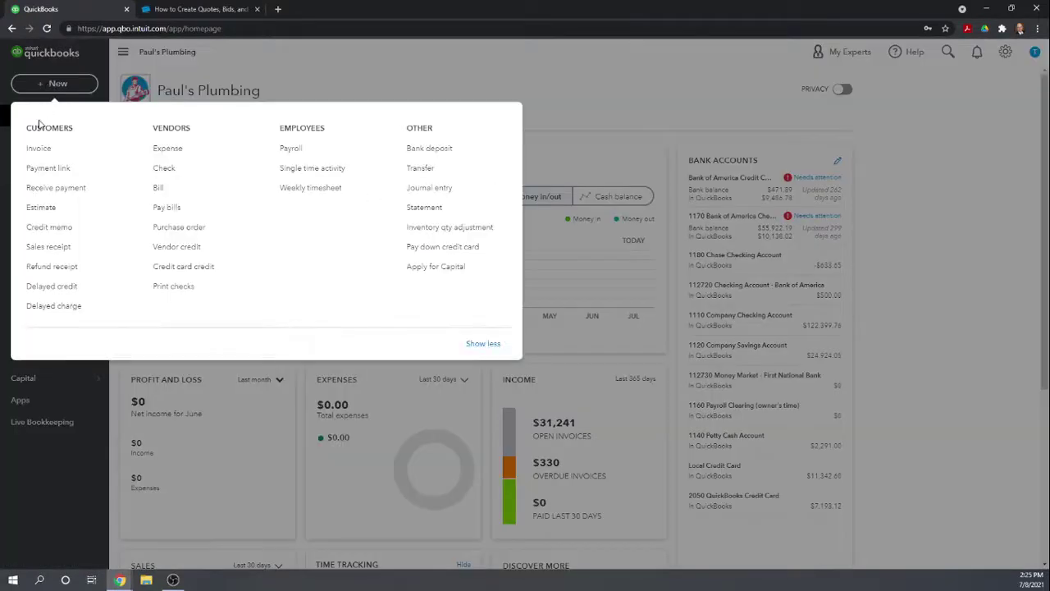
{"action": "left_click", "coordinate": [41, 210]}
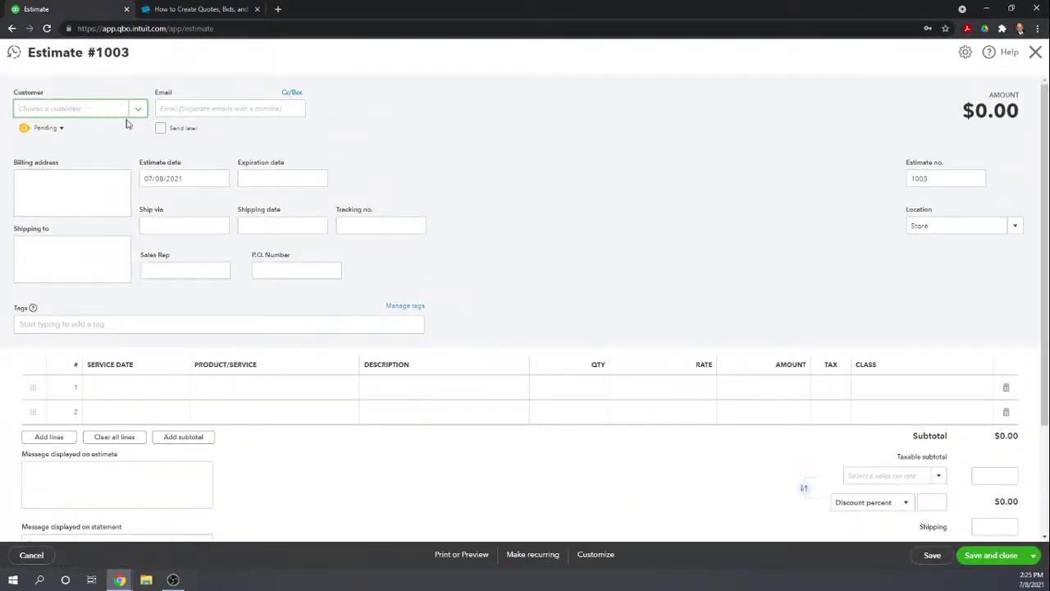
Step: Pick the customer for Estimate #1003 so its billing address auto-fills, then review the line-item area
{"action": "left_click", "coordinate": [138, 111]}
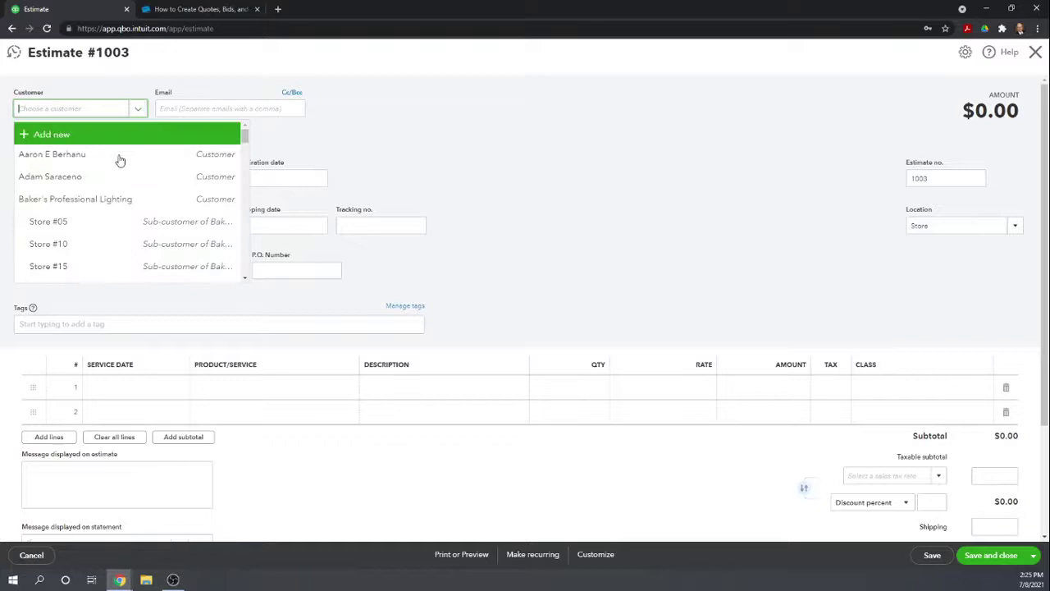
{"action": "scroll", "coordinate": [120, 178], "scroll_direction": "down", "scroll_amount": 3}
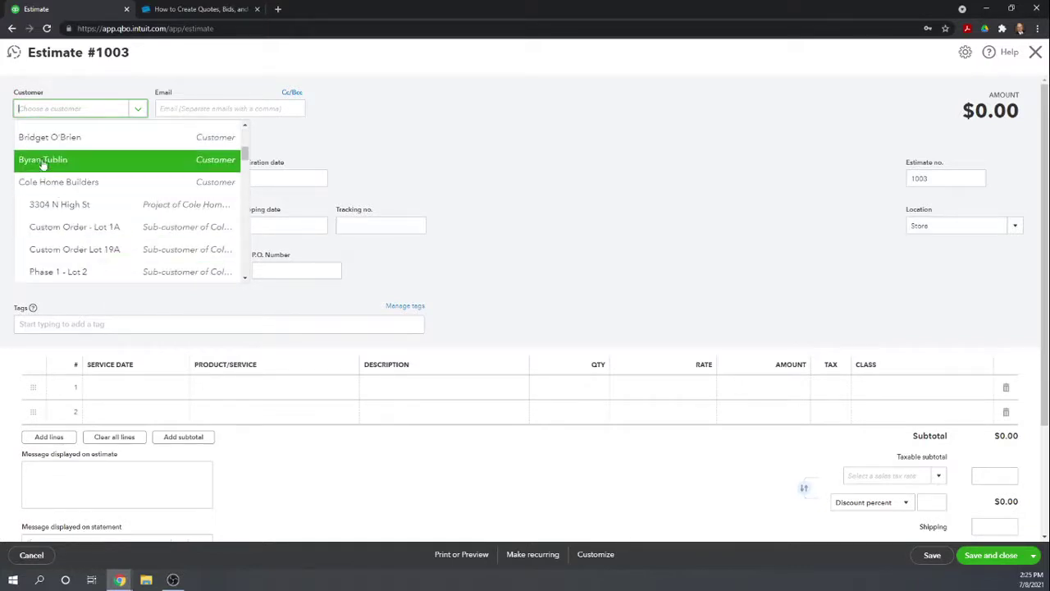
{"action": "left_click", "coordinate": [37, 163]}
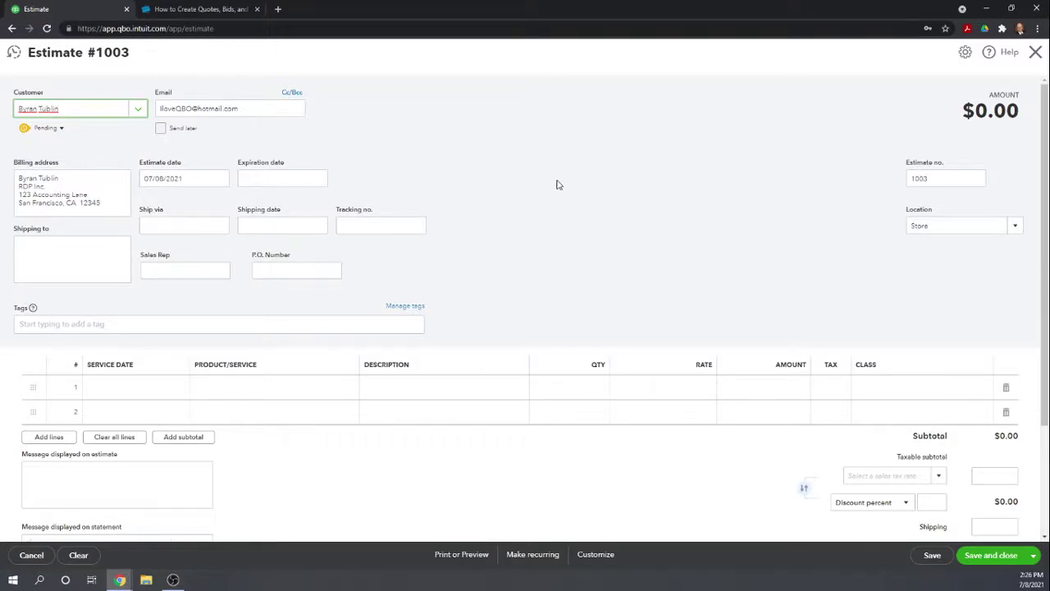
{"action": "scroll", "coordinate": [558, 183], "scroll_direction": "down", "scroll_amount": 2}
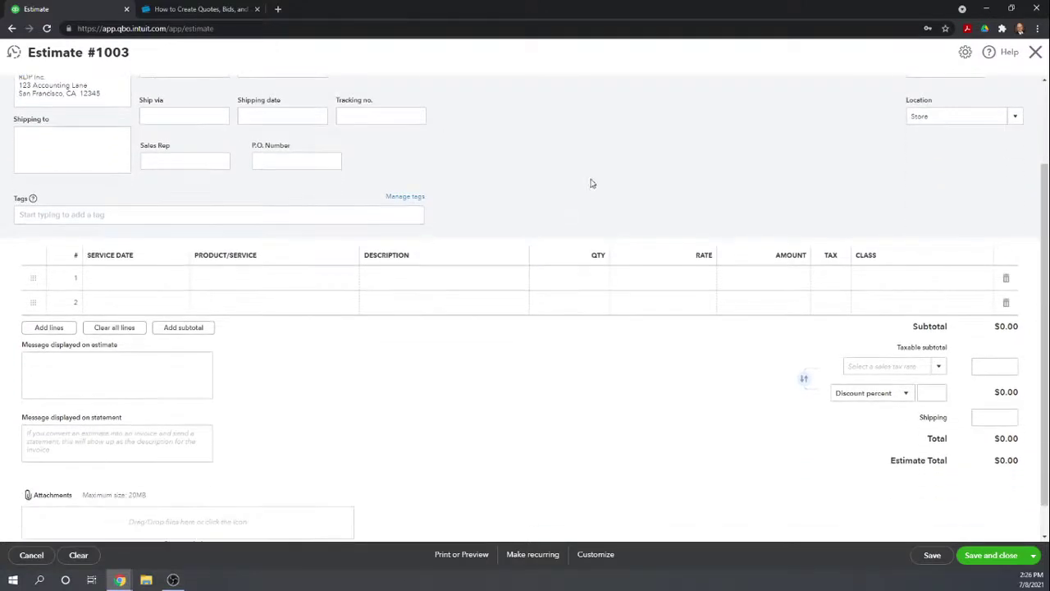
{"action": "scroll", "coordinate": [593, 160], "scroll_direction": "up", "scroll_amount": 1}
{"action": "scroll", "coordinate": [615, 164], "scroll_direction": "up", "scroll_amount": 1}
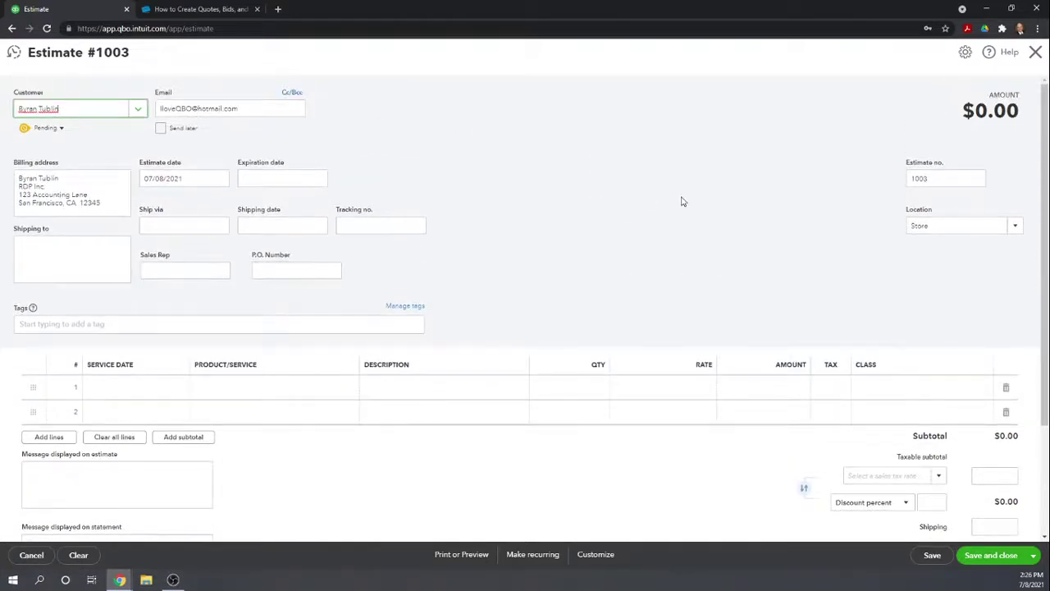
{"action": "scroll", "coordinate": [681, 201], "scroll_direction": "down", "scroll_amount": 2}
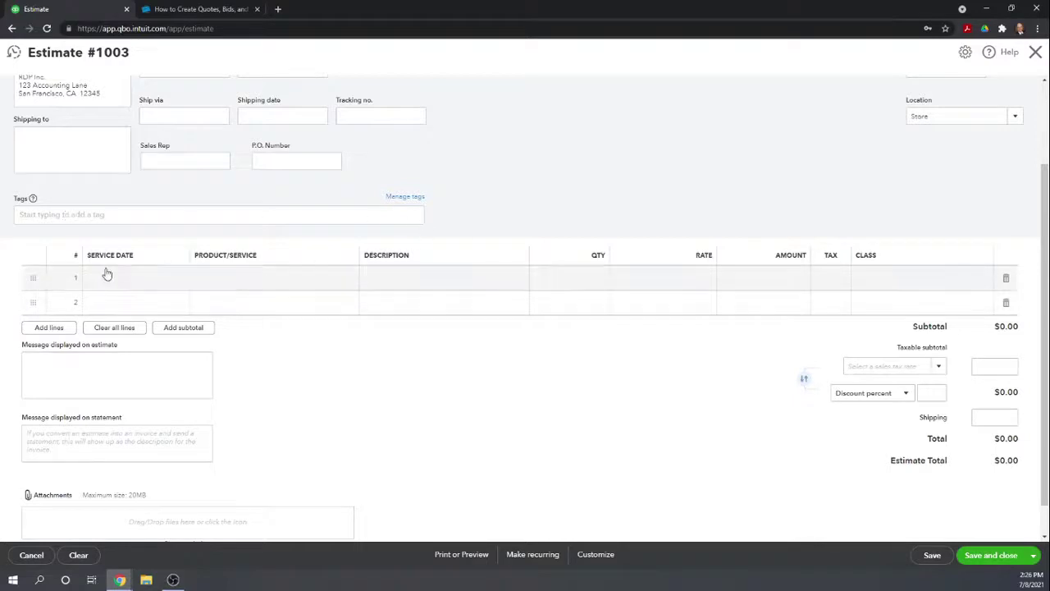
{"action": "scroll", "coordinate": [185, 308], "scroll_direction": "up", "scroll_amount": 1}
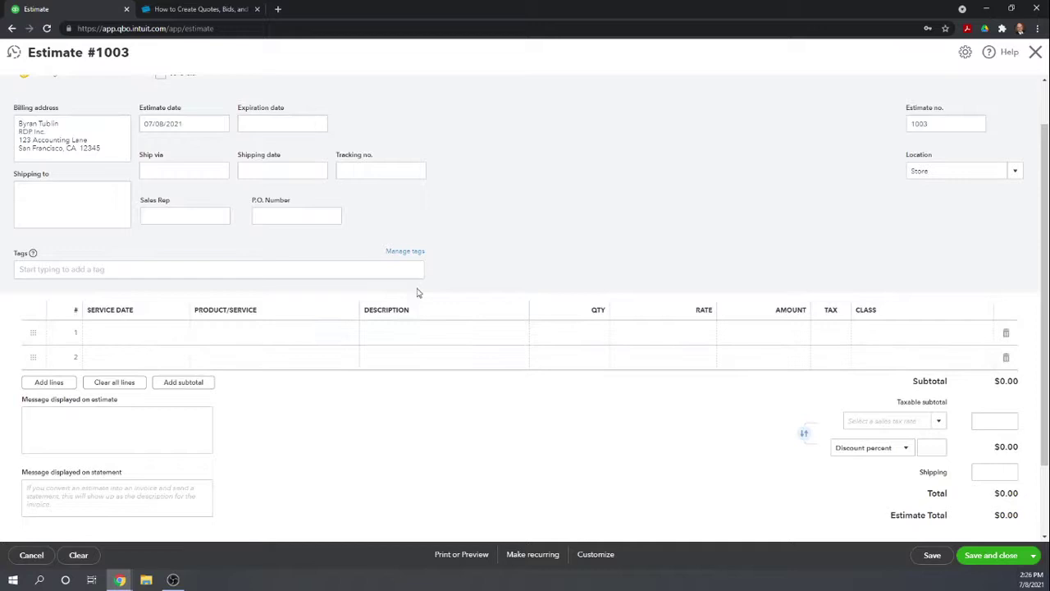
Step: Set line 1's service date to 07/30/2021 and its product to Ceiling fixtures:2116-02-10
{"action": "left_click", "coordinate": [127, 341]}
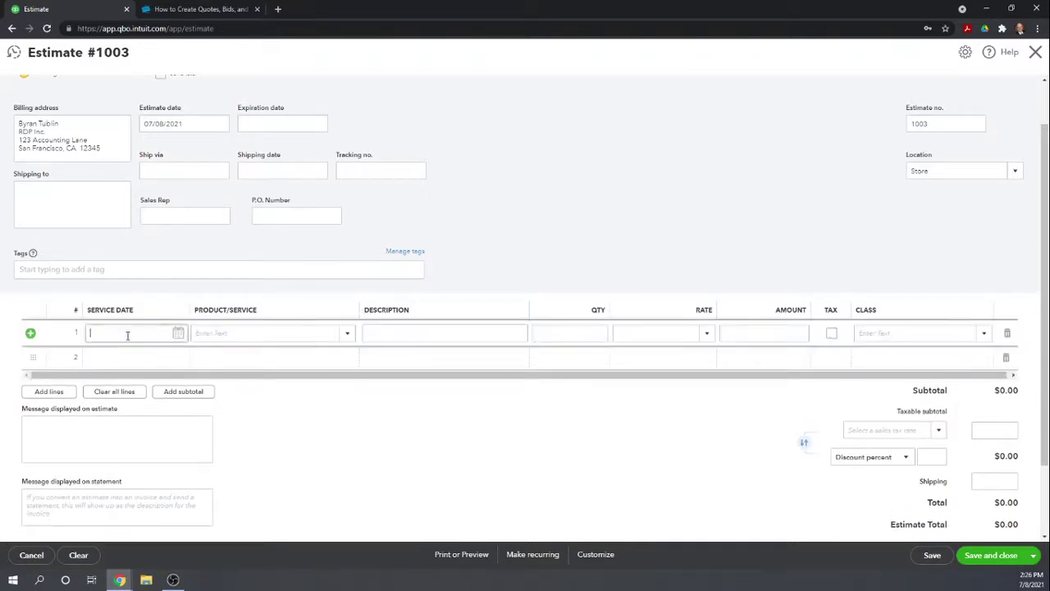
{"action": "left_click", "coordinate": [179, 334]}
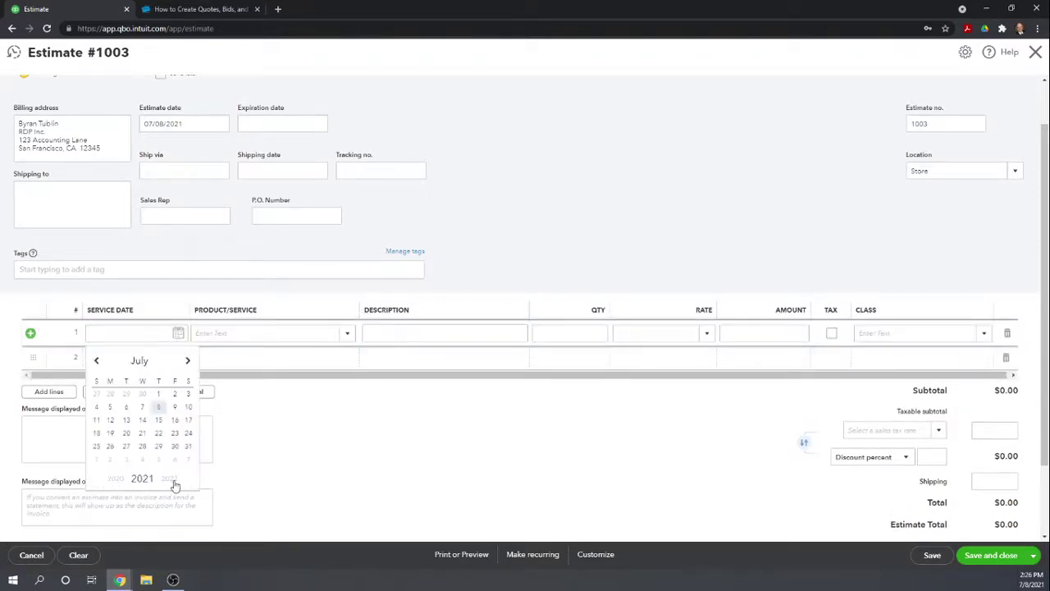
{"action": "left_click", "coordinate": [175, 445]}
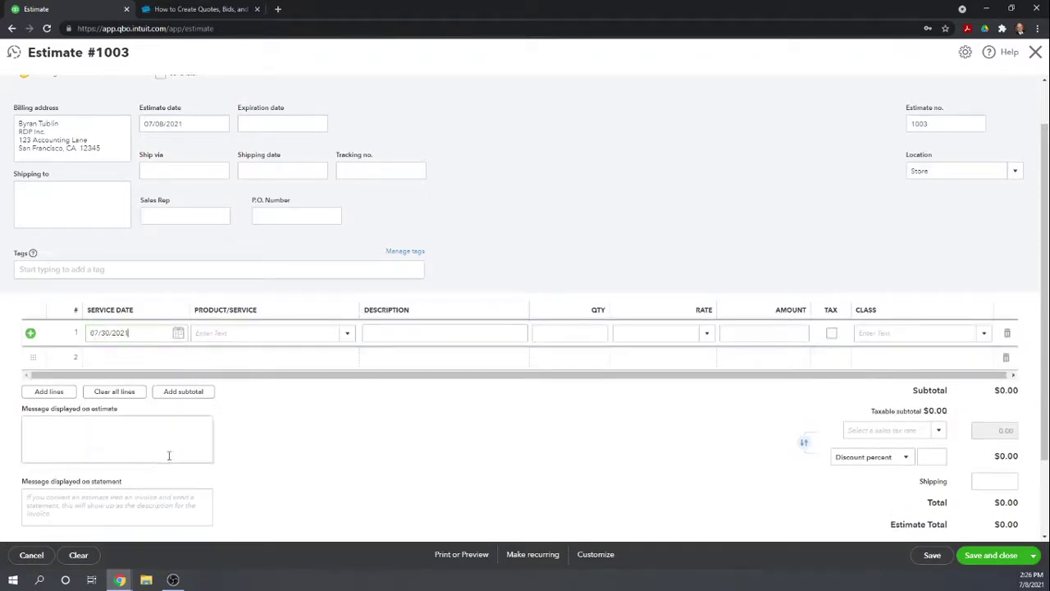
{"action": "left_click", "coordinate": [347, 334]}
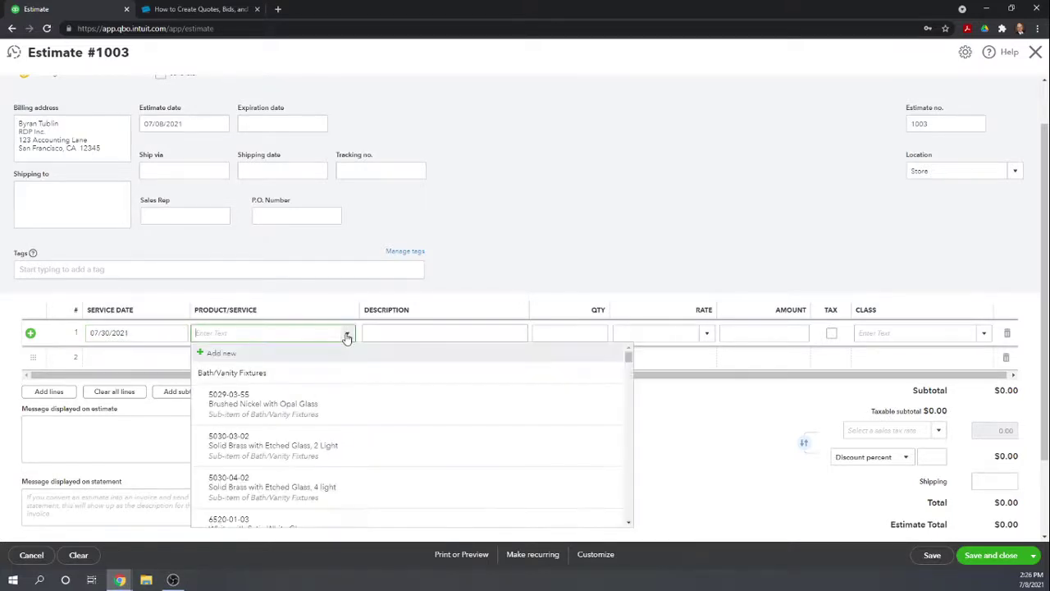
{"action": "scroll", "coordinate": [306, 400], "scroll_direction": "down", "scroll_amount": 3}
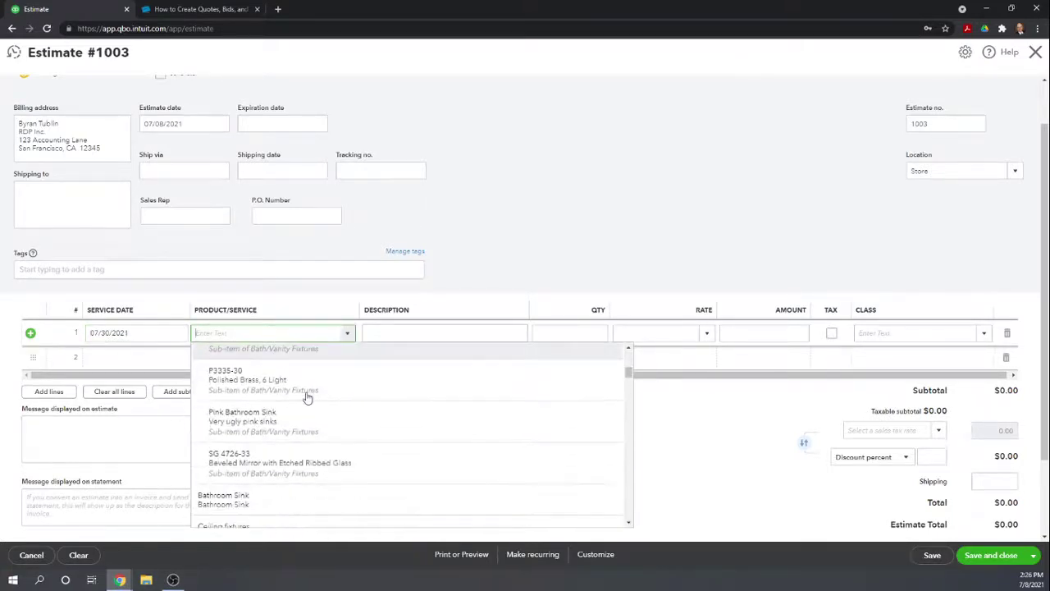
{"action": "scroll", "coordinate": [306, 400], "scroll_direction": "down", "scroll_amount": 3}
{"action": "scroll", "coordinate": [310, 396], "scroll_direction": "up", "scroll_amount": 2}
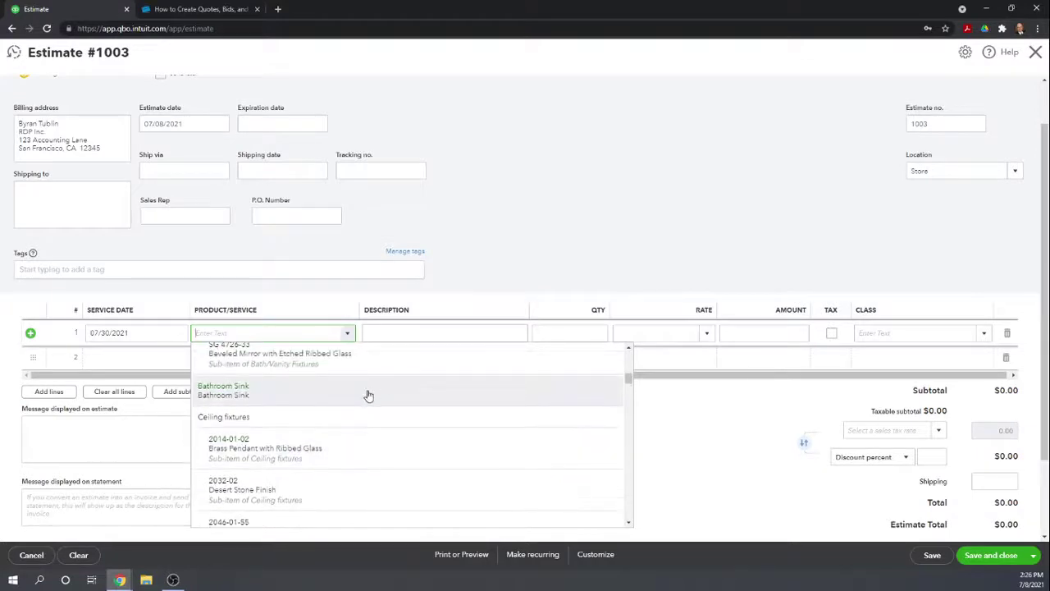
{"action": "scroll", "coordinate": [368, 396], "scroll_direction": "down", "scroll_amount": 3}
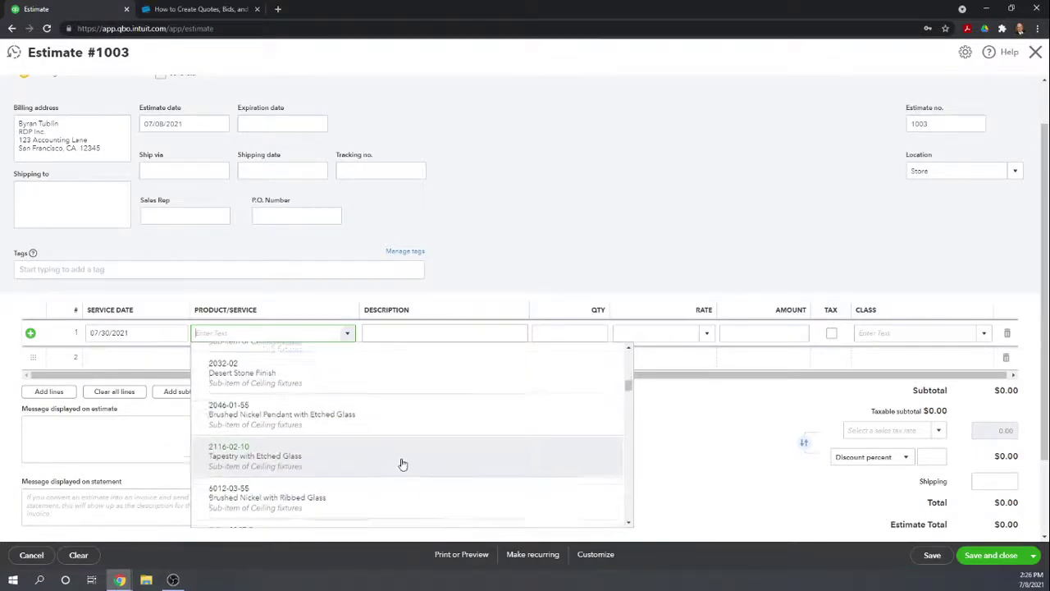
{"action": "scroll", "coordinate": [402, 464], "scroll_direction": "down", "scroll_amount": 1}
{"action": "left_click", "coordinate": [242, 416]}
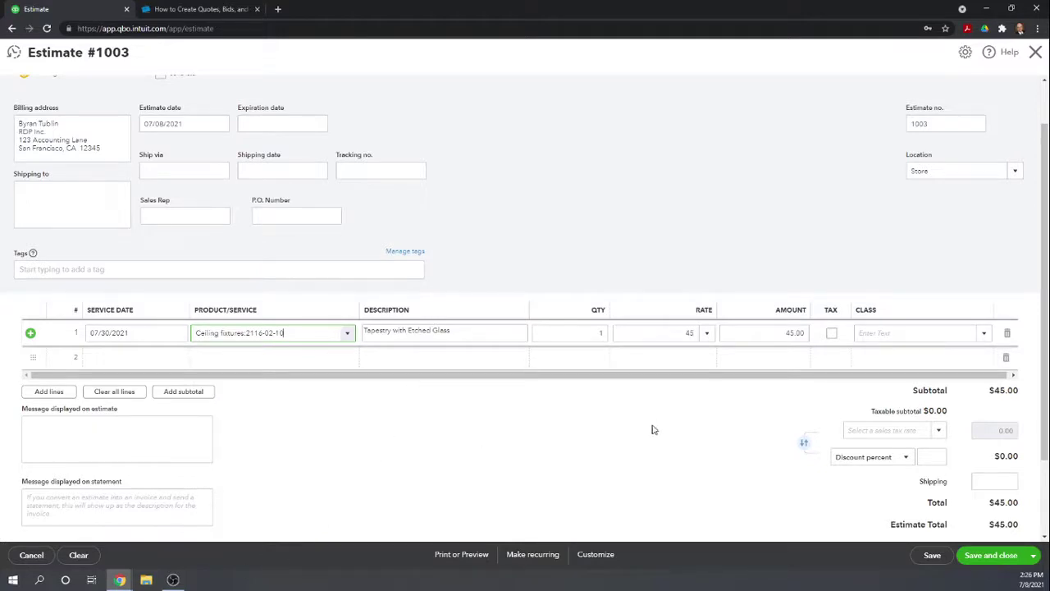
Step: Give line 1 quantity 10 at rate 45 and class Accessories, totalling $450.00
{"action": "left_click", "coordinate": [595, 332]}
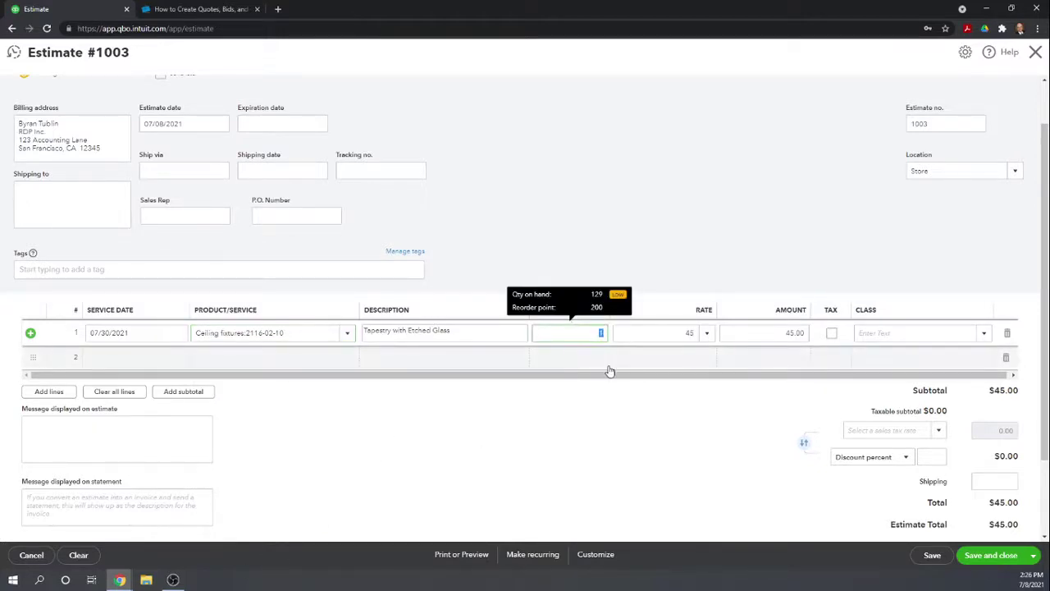
{"action": "type", "text": "10"}
{"action": "key", "text": "Tab"}
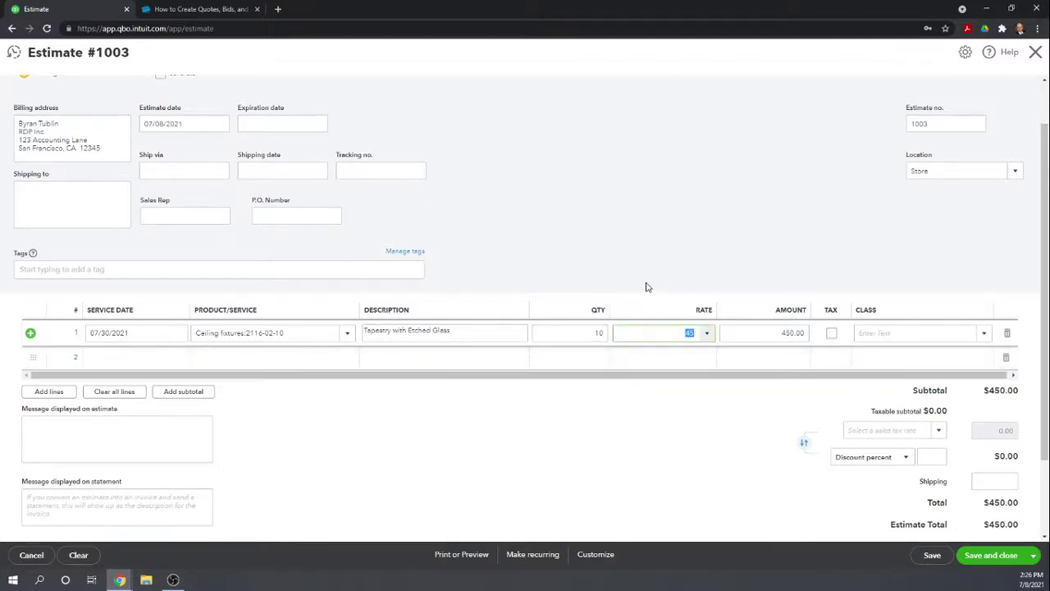
{"action": "left_click", "coordinate": [983, 336]}
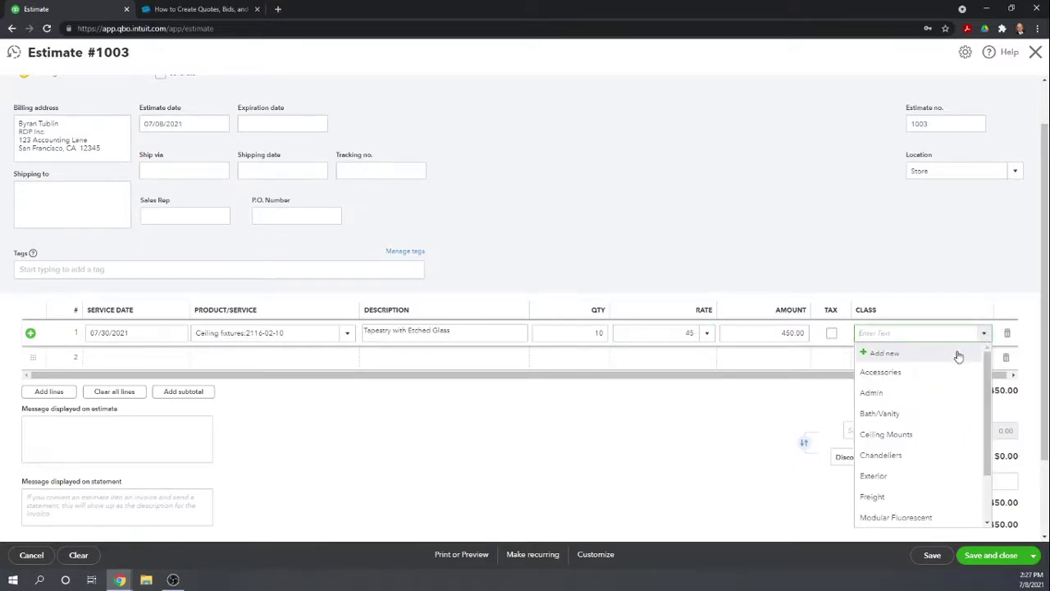
{"action": "left_click", "coordinate": [894, 373]}
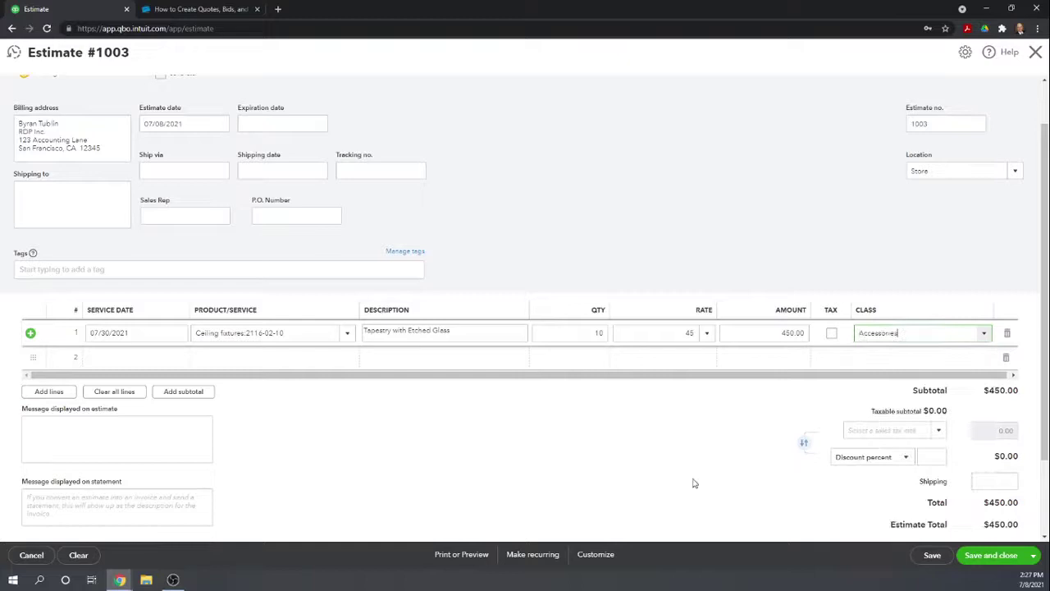
{"action": "scroll", "coordinate": [620, 505], "scroll_direction": "down", "scroll_amount": 1}
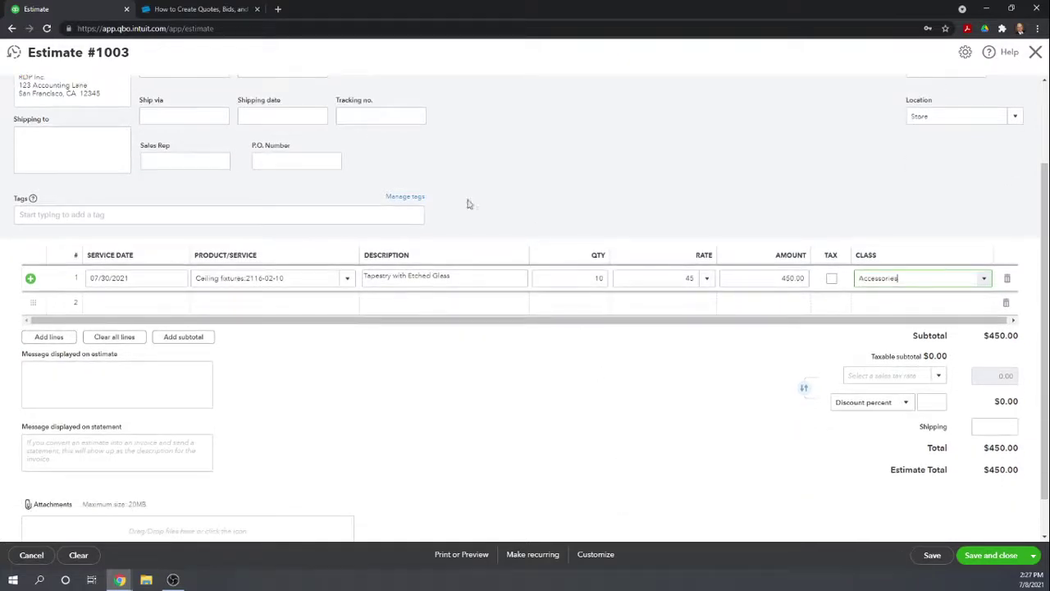
{"action": "left_click", "coordinate": [503, 405]}
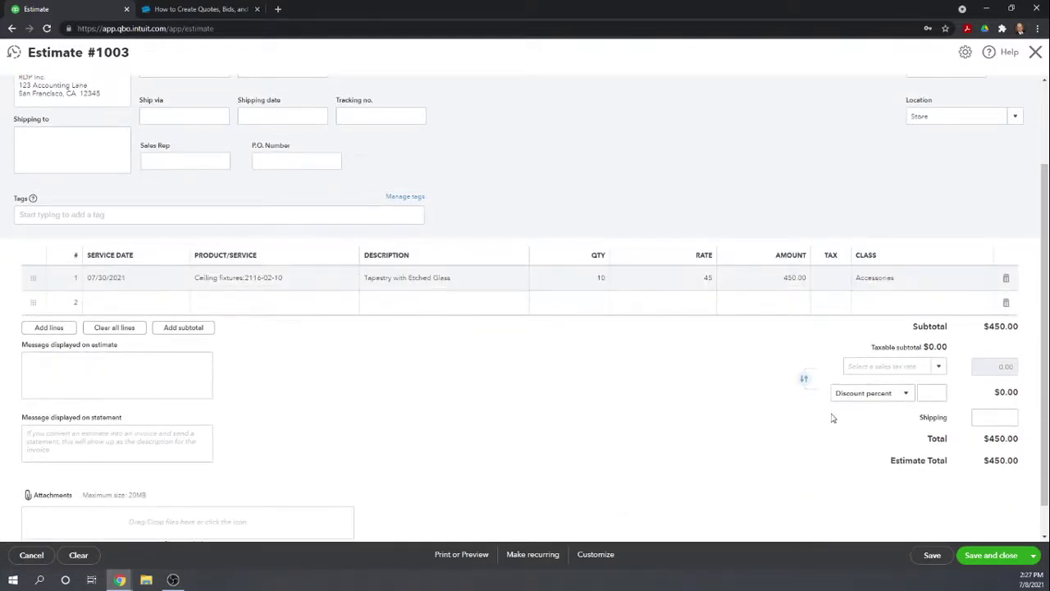
{"action": "scroll", "coordinate": [791, 403], "scroll_direction": "up", "scroll_amount": 2}
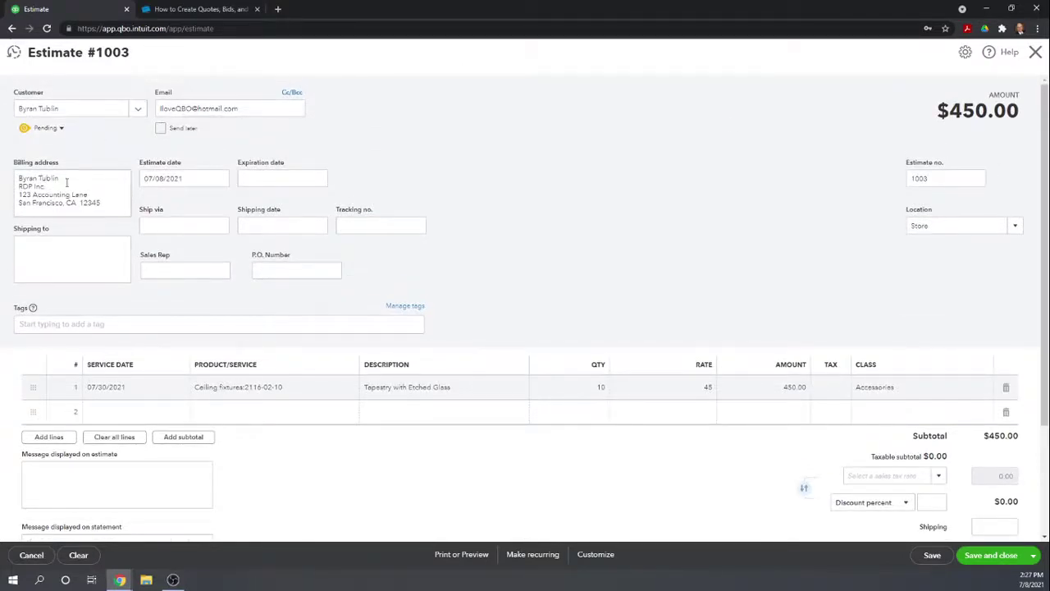
{"action": "left_click", "coordinate": [61, 130]}
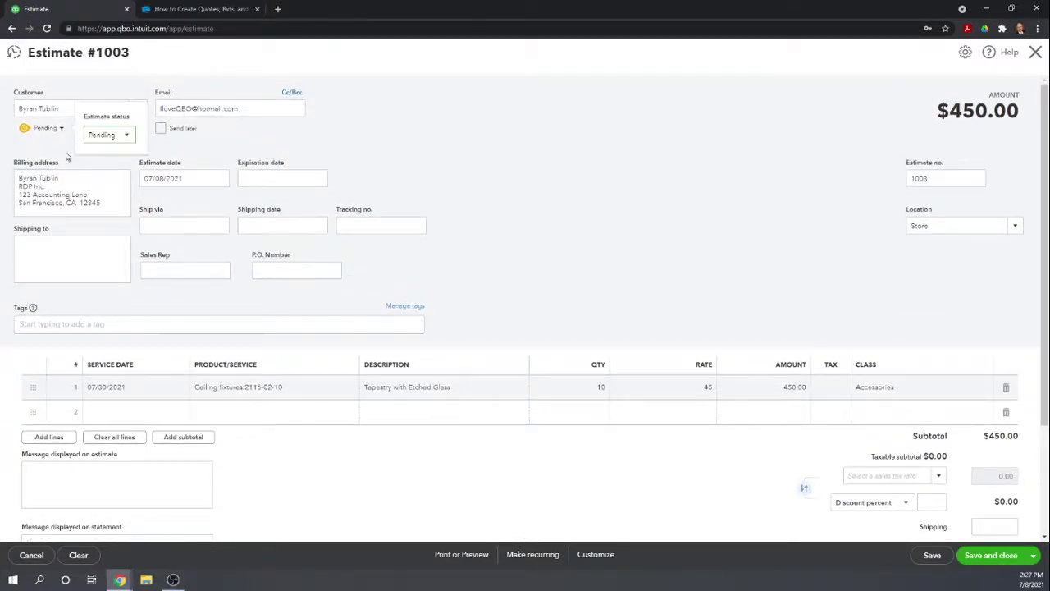
{"action": "left_click", "coordinate": [127, 137]}
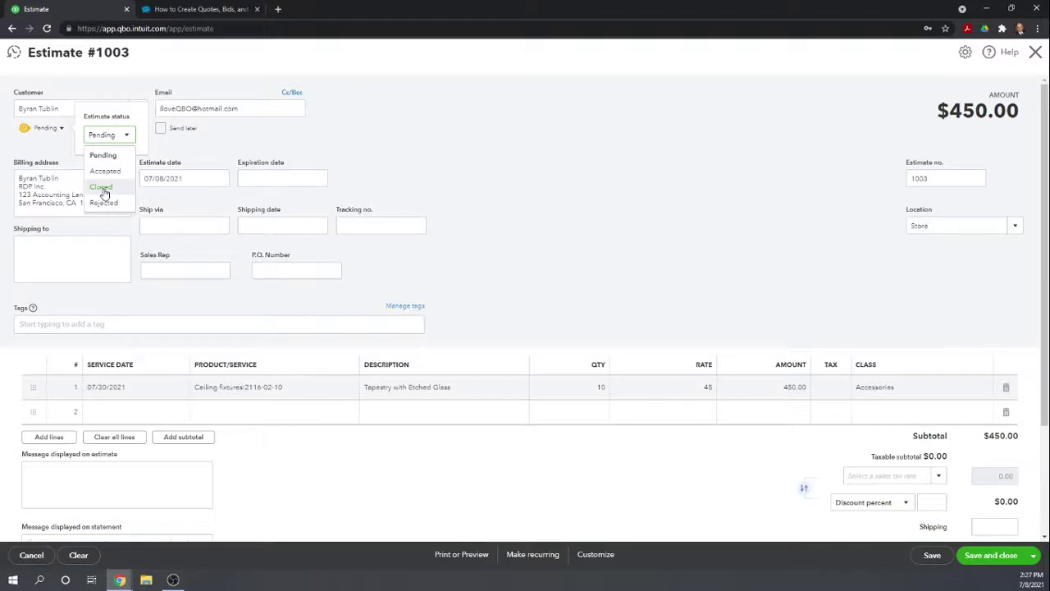
{"action": "left_click", "coordinate": [429, 154]}
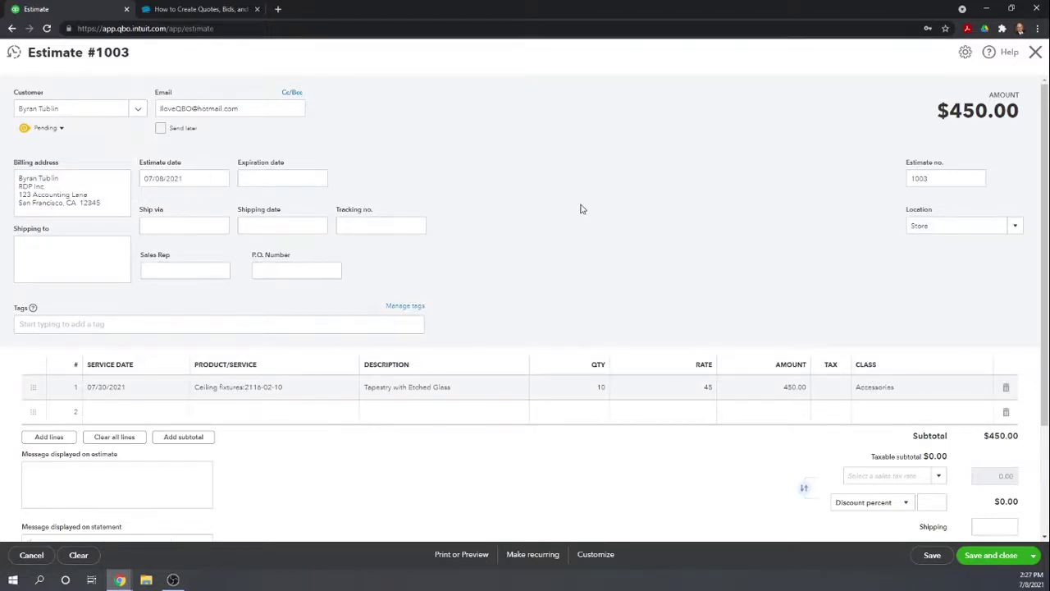
{"action": "scroll", "coordinate": [596, 204], "scroll_direction": "down", "scroll_amount": 1}
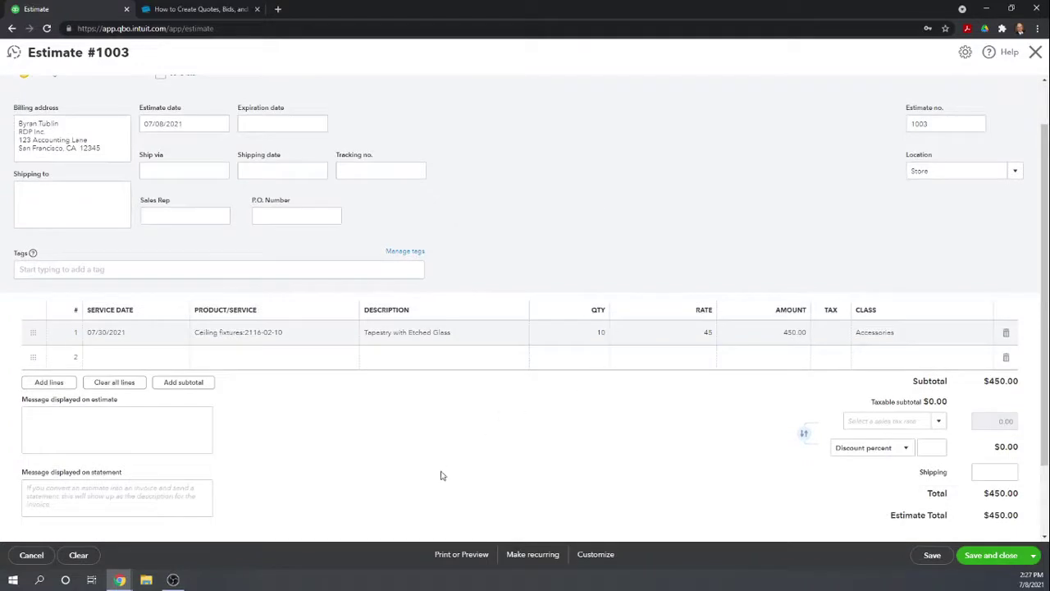
Step: Save estimate 1003, look through its PDF print preview, and close the preview
{"action": "left_click", "coordinate": [463, 556]}
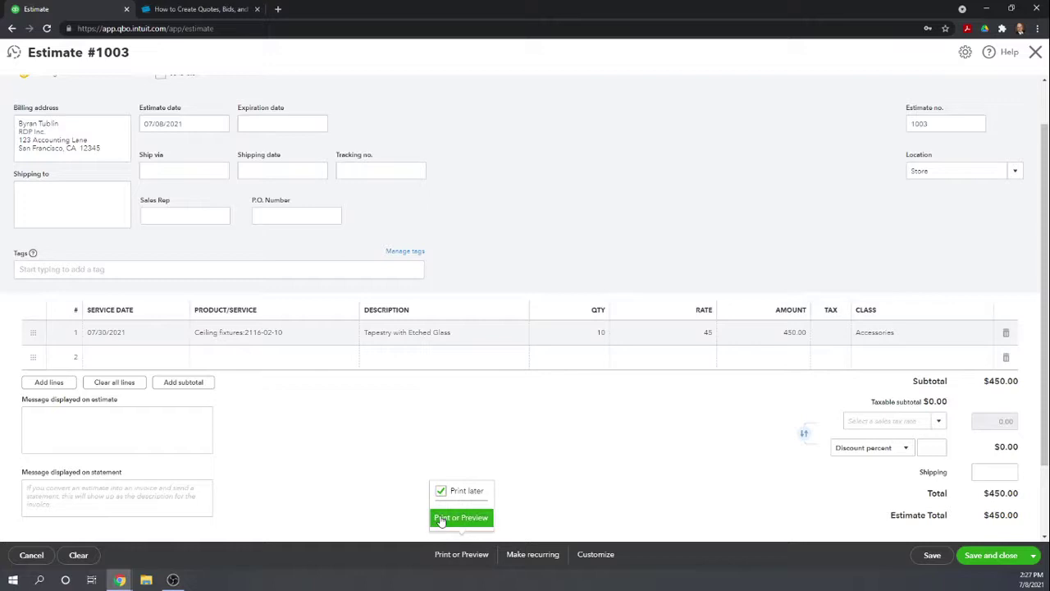
{"action": "left_click", "coordinate": [460, 518]}
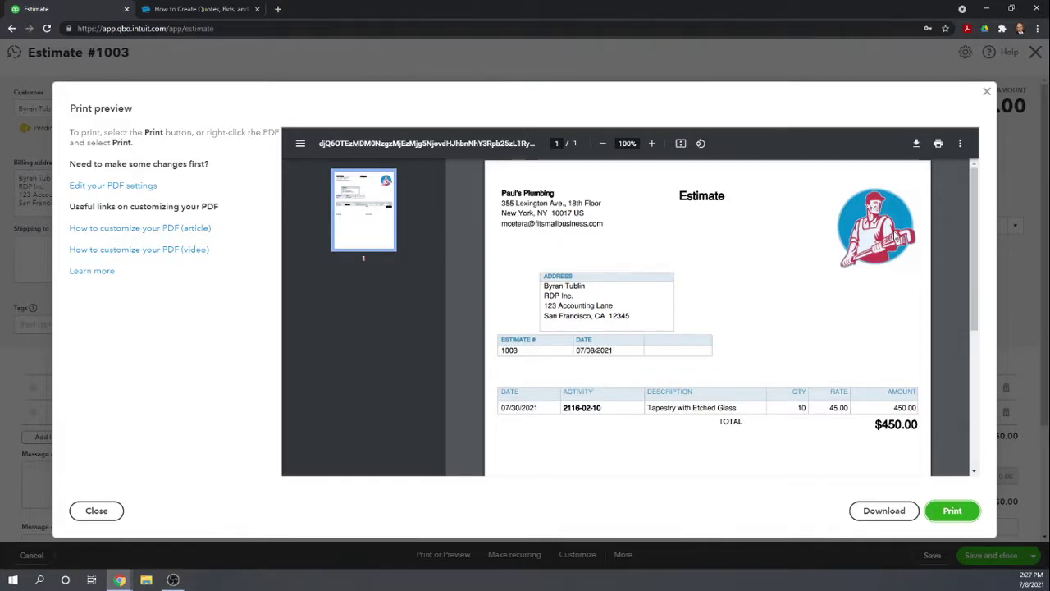
{"action": "scroll", "coordinate": [755, 276], "scroll_direction": "down", "scroll_amount": 1}
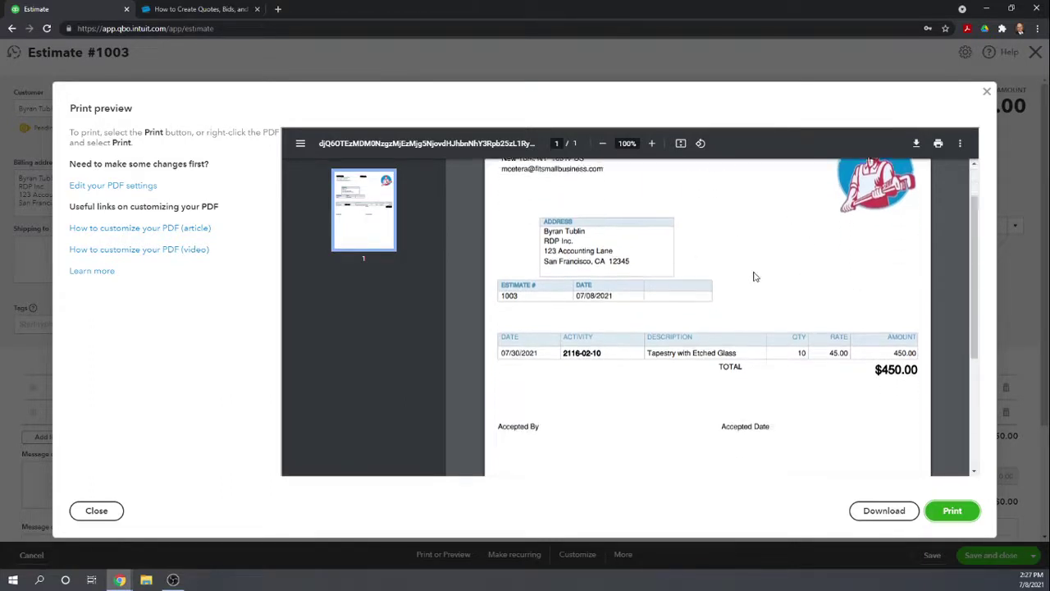
{"action": "scroll", "coordinate": [755, 276], "scroll_direction": "up", "scroll_amount": 1}
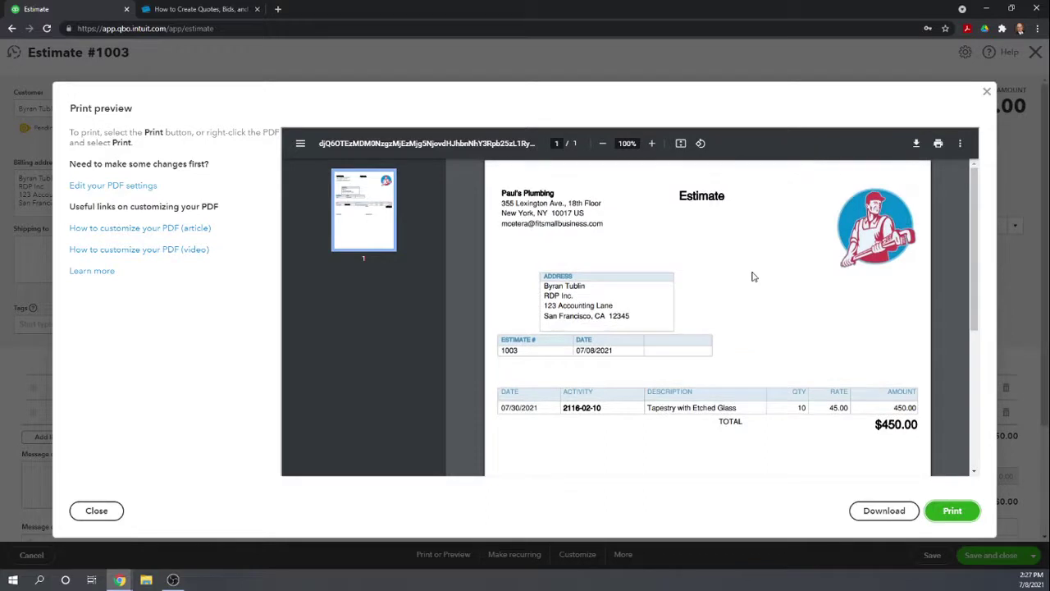
{"action": "scroll", "coordinate": [763, 273], "scroll_direction": "down", "scroll_amount": 3}
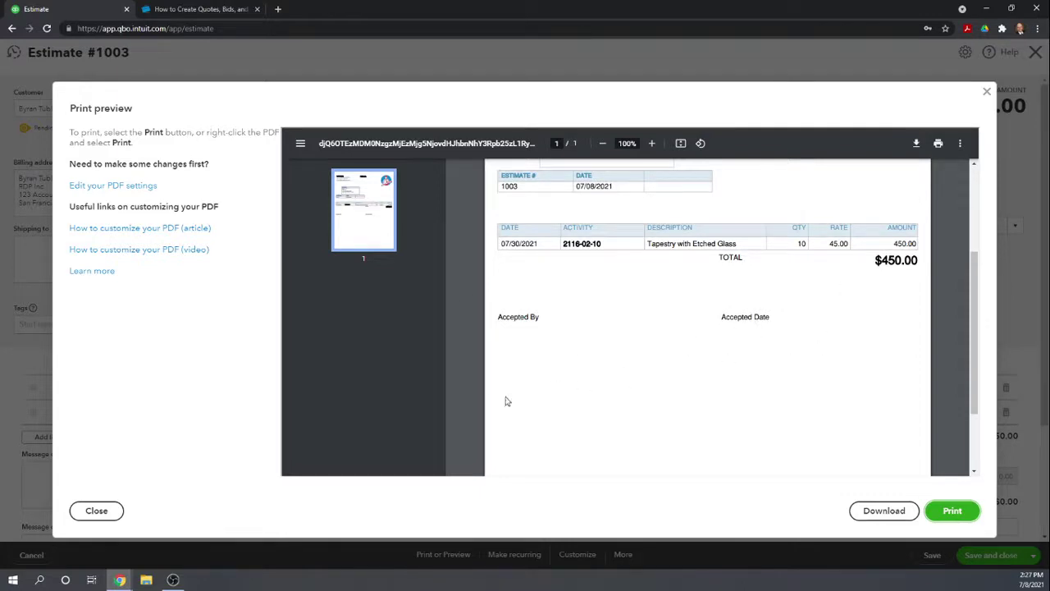
{"action": "scroll", "coordinate": [654, 399], "scroll_direction": "up", "scroll_amount": 2}
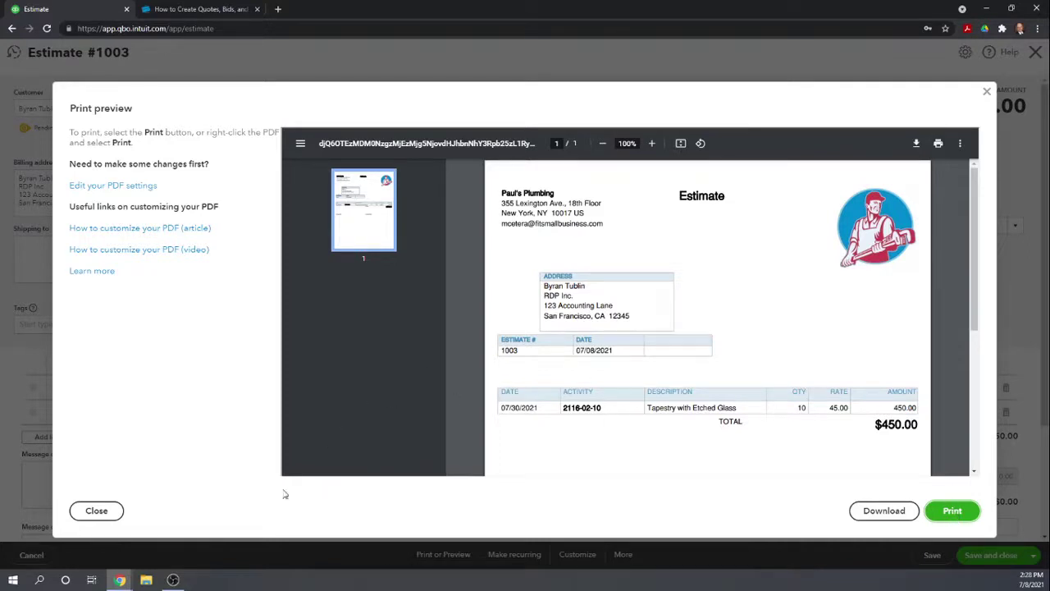
{"action": "left_click", "coordinate": [106, 511]}
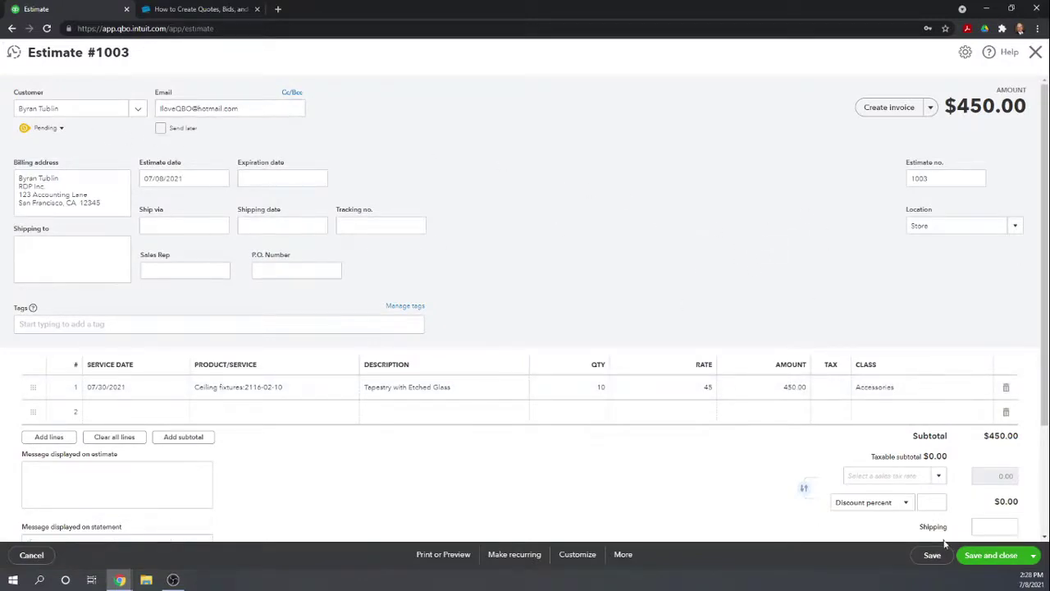
Step: Choose Save and close from the save options for estimate 1003
{"action": "left_click", "coordinate": [1034, 556]}
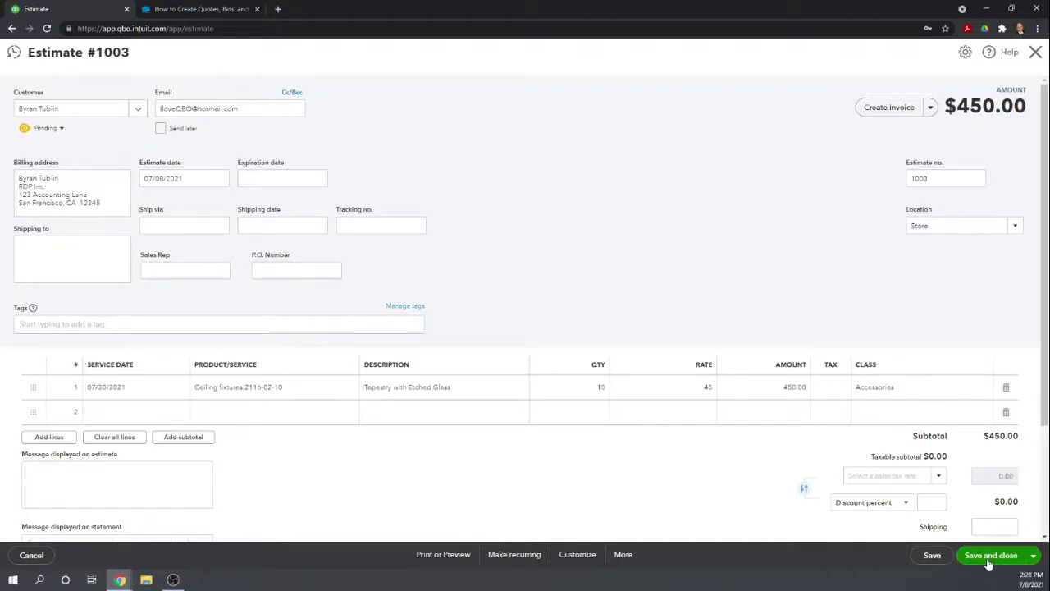
{"action": "left_click", "coordinate": [989, 561]}
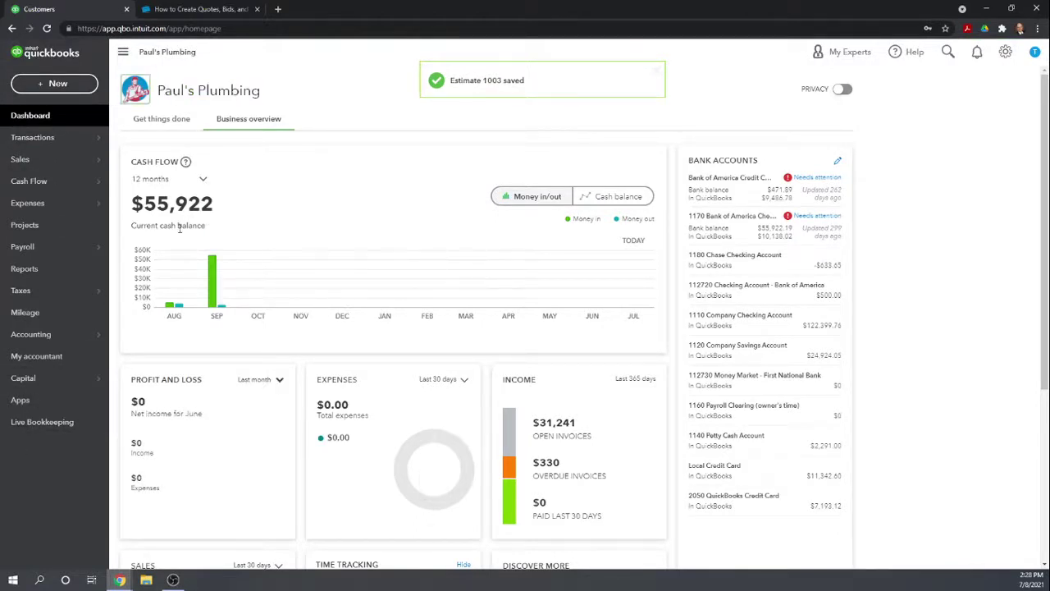
Step: Open Sales > Customers and filter by the $498 Estimates bar, leaving the $450.00 and $48.00 estimates
{"action": "mouse_move", "coordinate": [17, 165]}
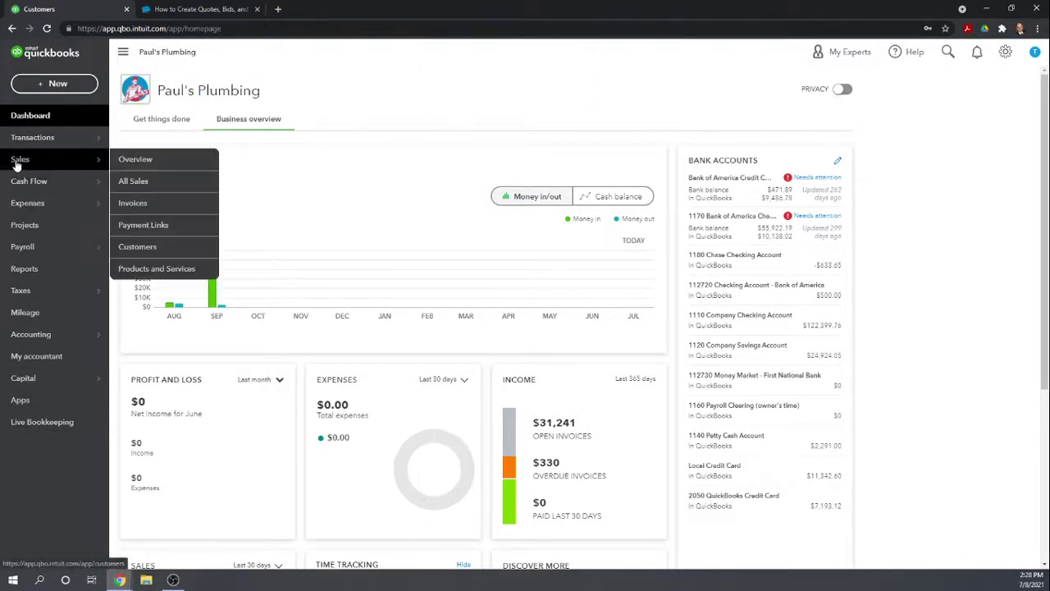
{"action": "left_click", "coordinate": [131, 160]}
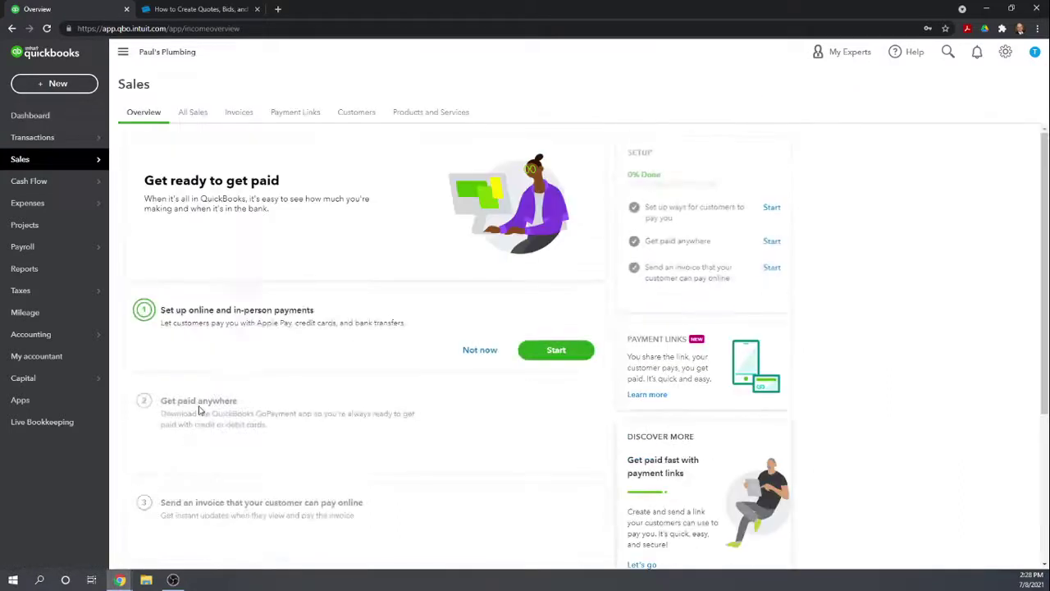
{"action": "left_click", "coordinate": [356, 113]}
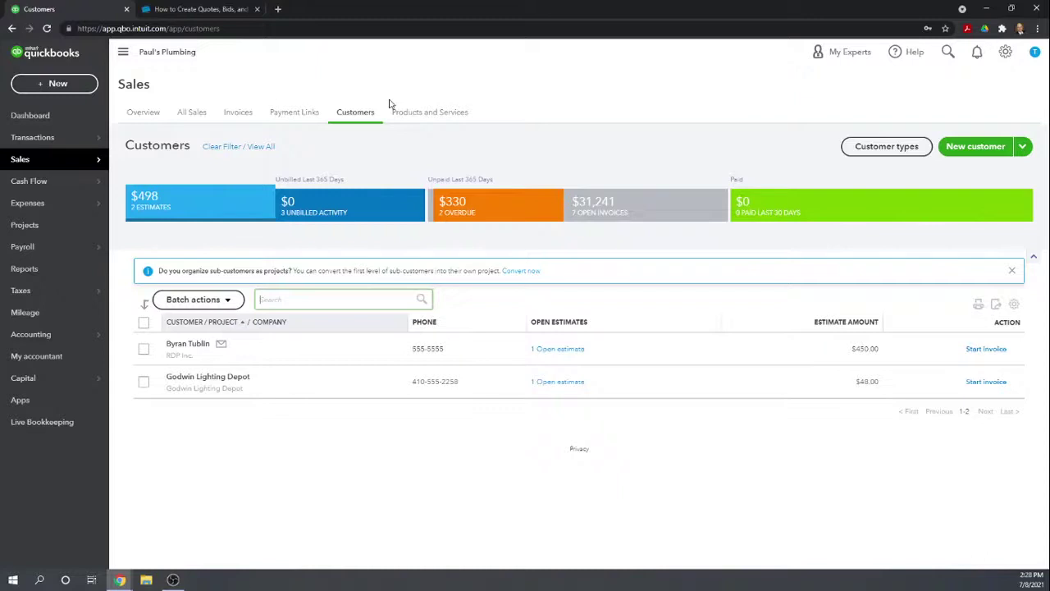
{"action": "left_click", "coordinate": [187, 209]}
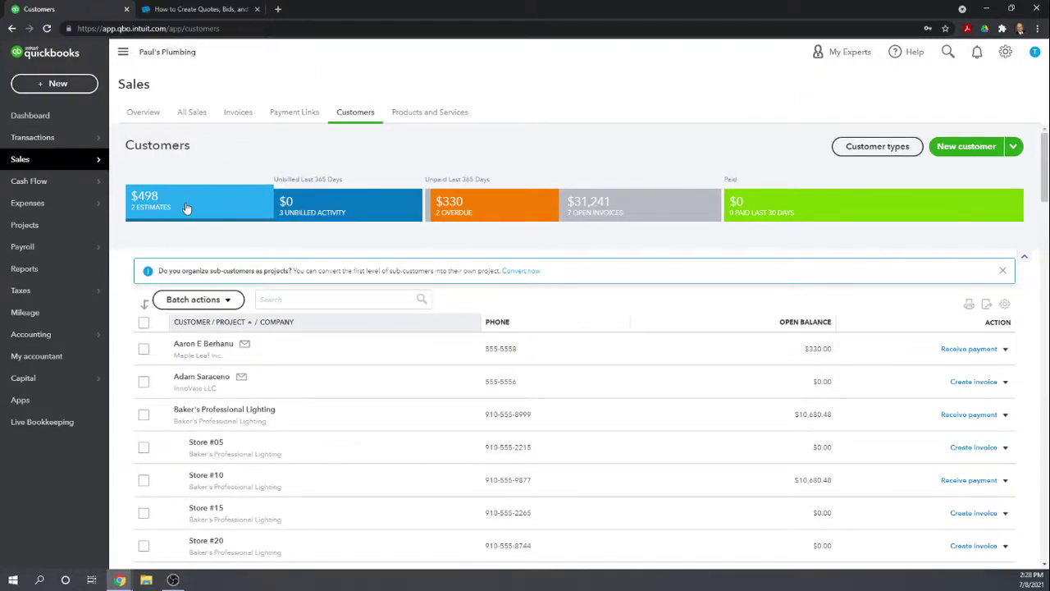
{"action": "left_click", "coordinate": [183, 212]}
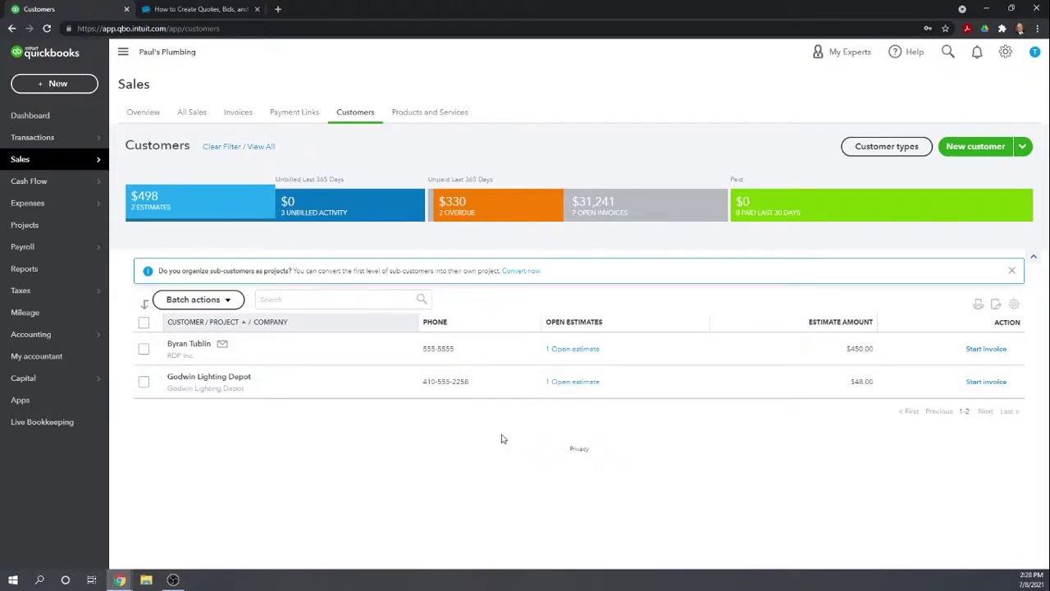
Step: Start an invoice from the customer row and copy Estimate #1003's $450.00 line onto invoice #71167
{"action": "left_click", "coordinate": [988, 349]}
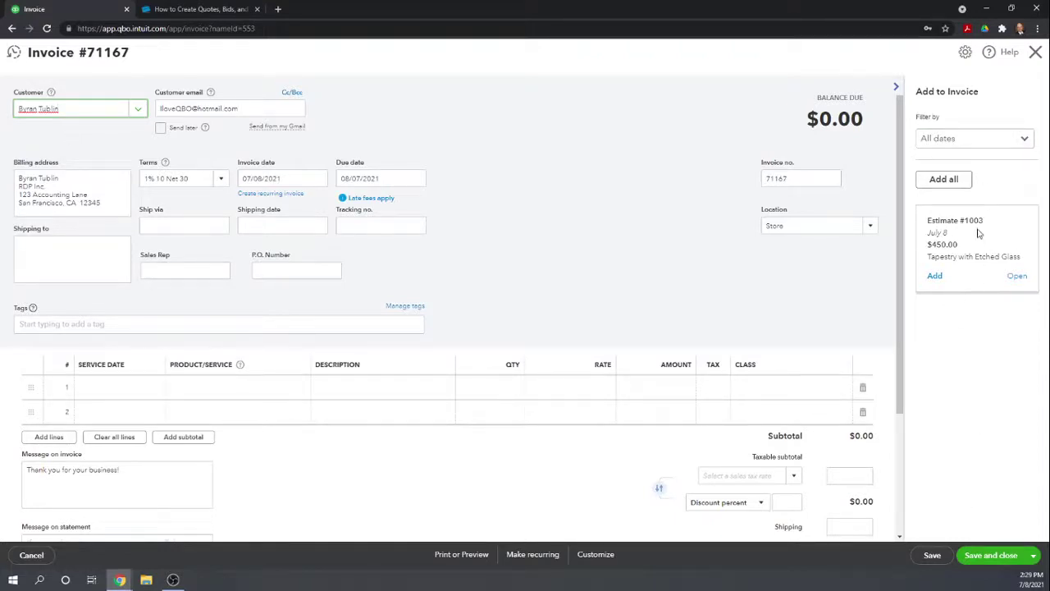
{"action": "left_click", "coordinate": [936, 277]}
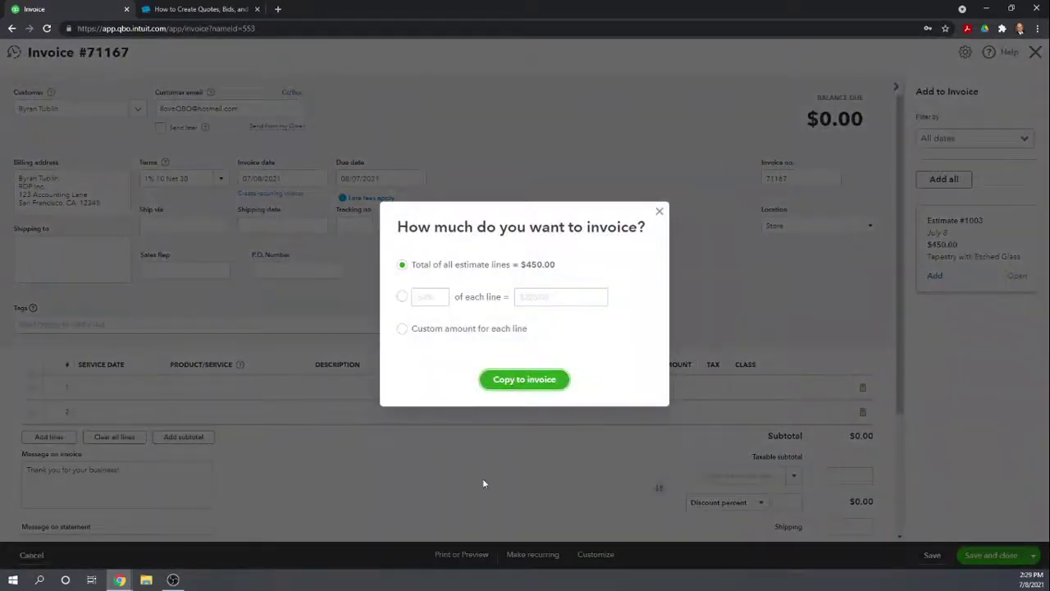
{"action": "left_click", "coordinate": [521, 383]}
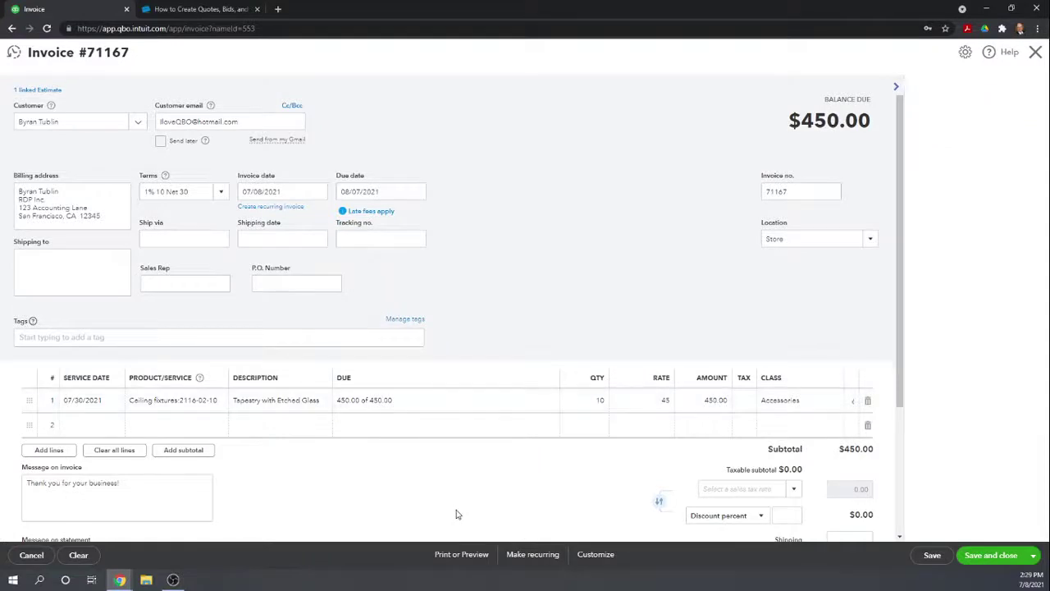
{"action": "scroll", "coordinate": [586, 243], "scroll_direction": "down", "scroll_amount": 3}
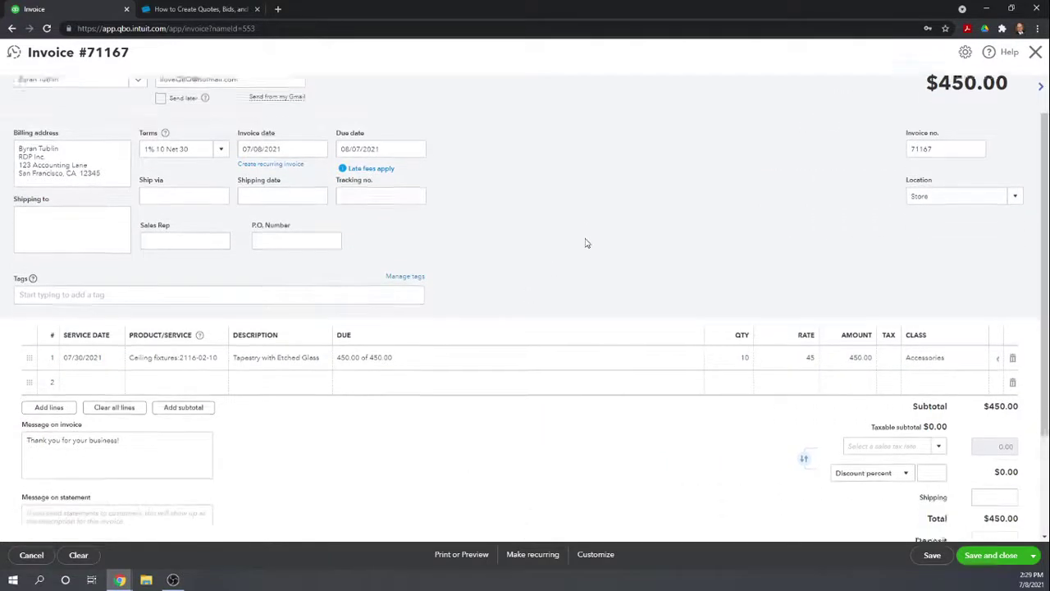
{"action": "scroll", "coordinate": [586, 243], "scroll_direction": "up", "scroll_amount": 3}
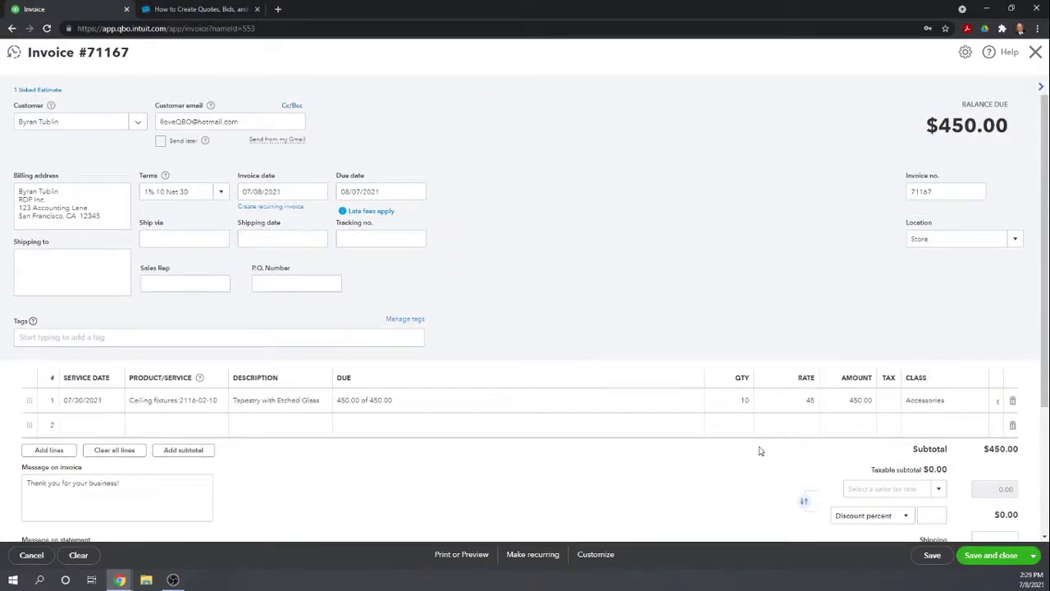
Step: Close invoice #71167, declining the first leave prompt, then leave without saving
{"action": "left_click", "coordinate": [1037, 53]}
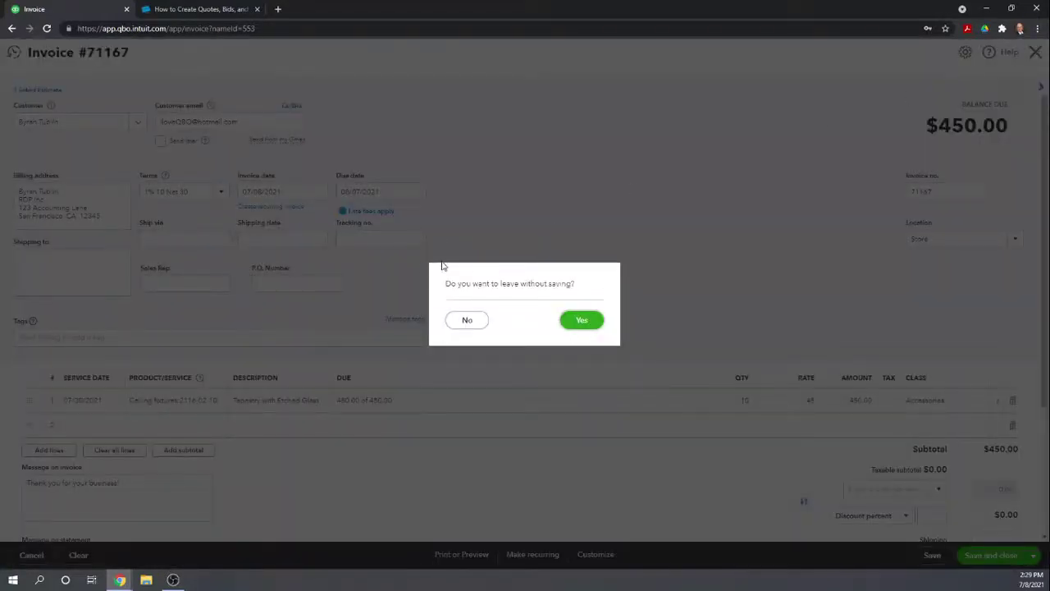
{"action": "left_click", "coordinate": [468, 321]}
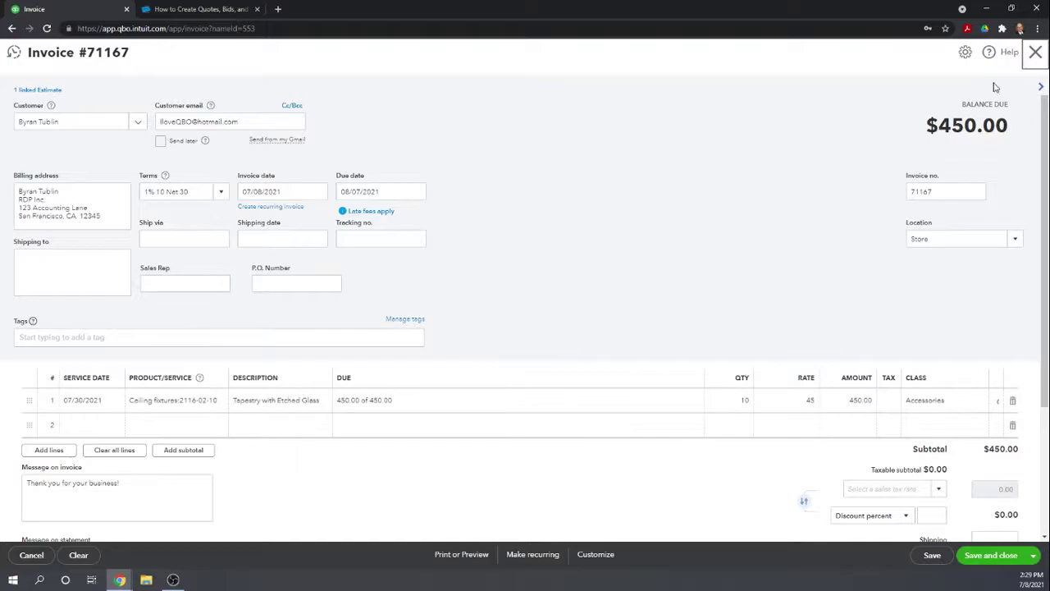
{"action": "left_click", "coordinate": [1038, 52]}
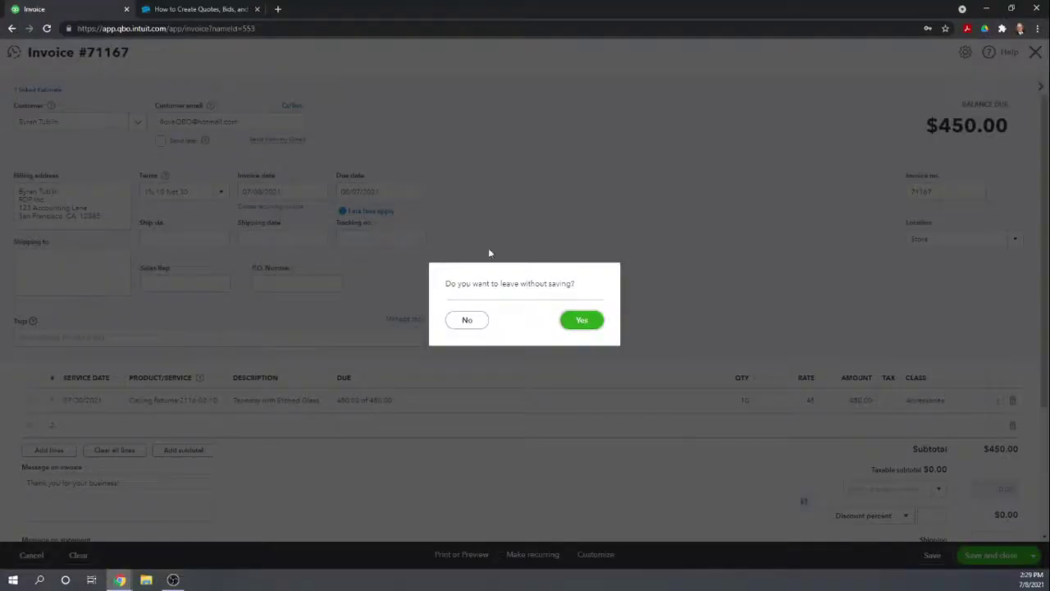
{"action": "left_click", "coordinate": [596, 327]}
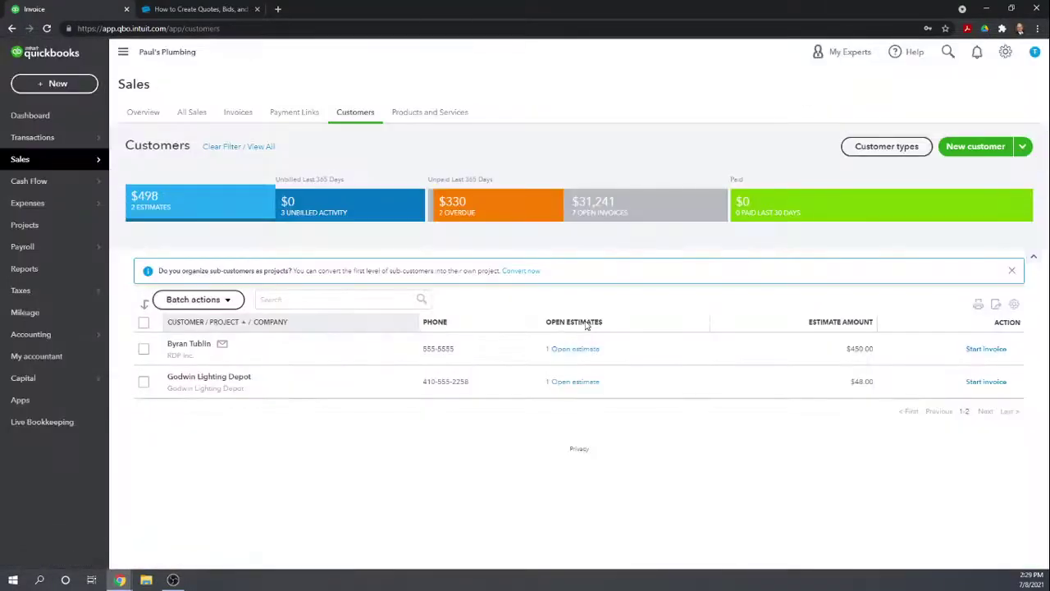
Step: In the estimates tutorial article, open the overview of all QuickBooks tutorials
{"action": "left_click", "coordinate": [173, 11]}
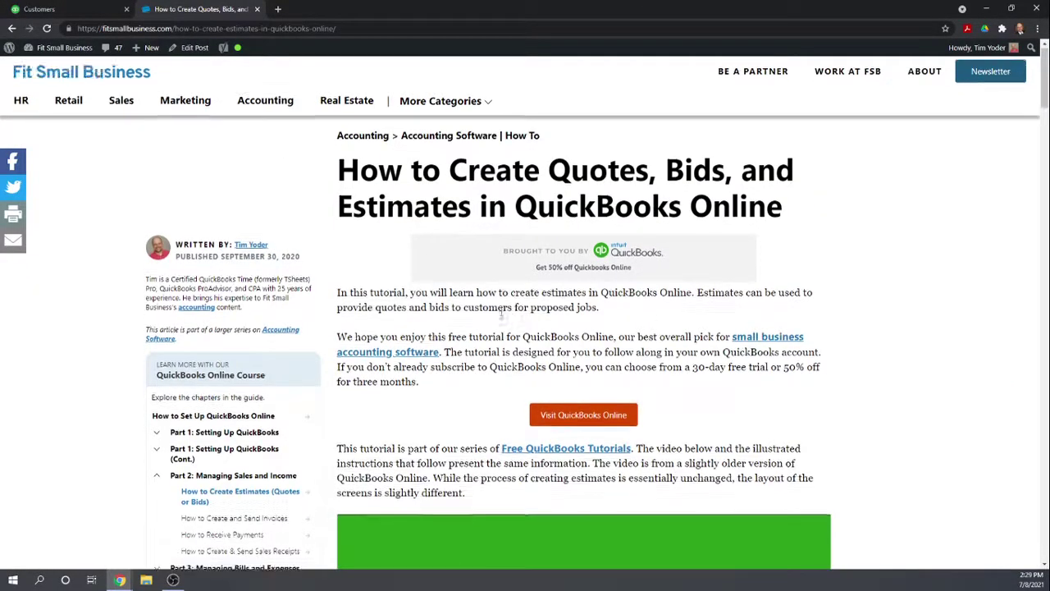
{"action": "scroll", "coordinate": [405, 369], "scroll_direction": "down", "scroll_amount": 1}
{"action": "scroll", "coordinate": [406, 400], "scroll_direction": "up", "scroll_amount": 1}
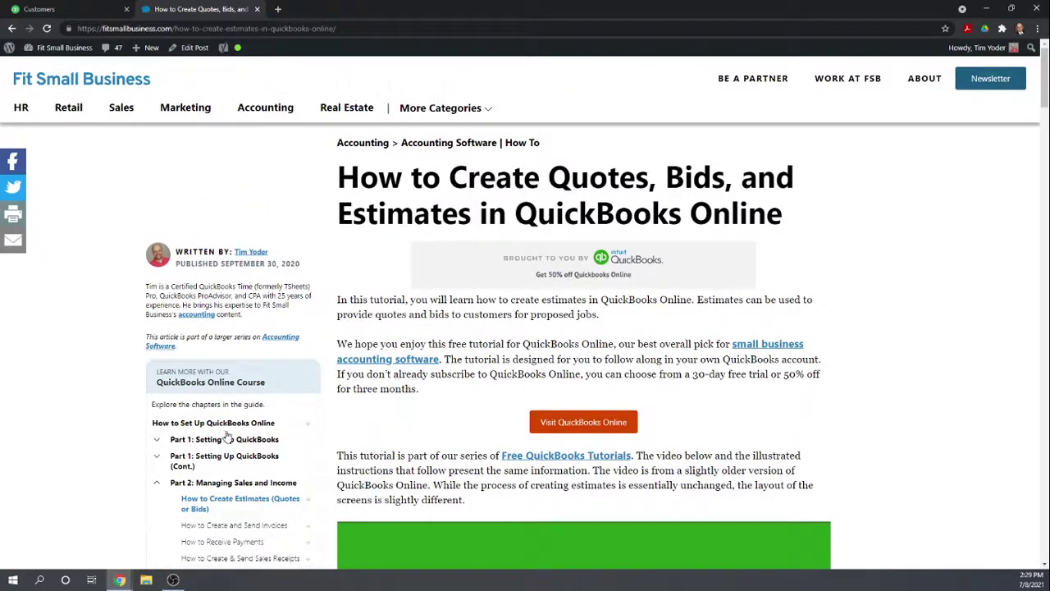
{"action": "scroll", "coordinate": [267, 375], "scroll_direction": "down", "scroll_amount": 1}
{"action": "left_click", "coordinate": [267, 375]}
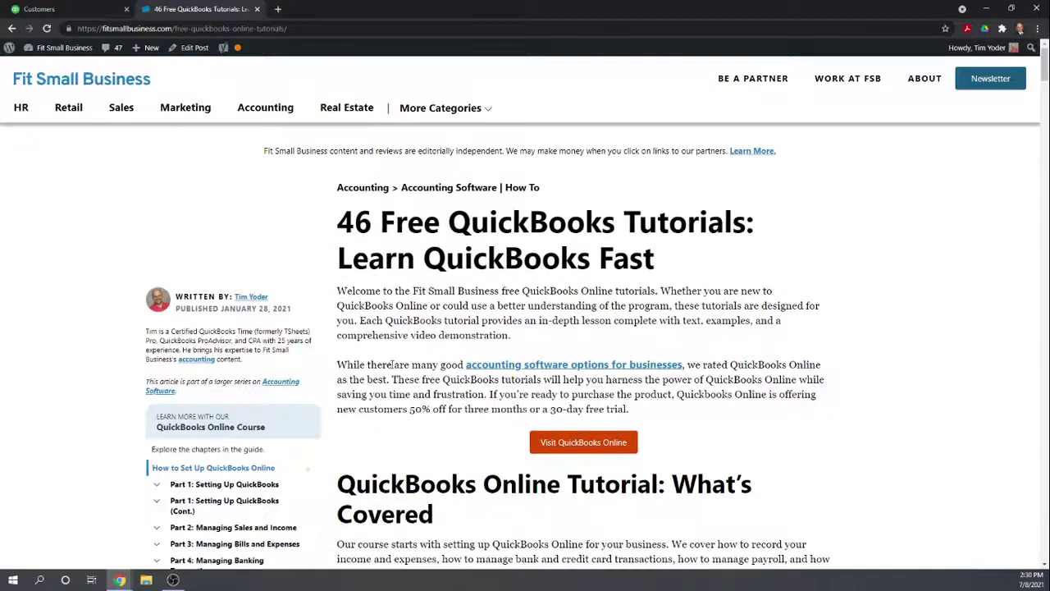
Step: Expand Part 1: Setting Up QuickBooks, open How to Customize Invoices, then return to QuickBooks
{"action": "scroll", "coordinate": [392, 364], "scroll_direction": "down", "scroll_amount": 3}
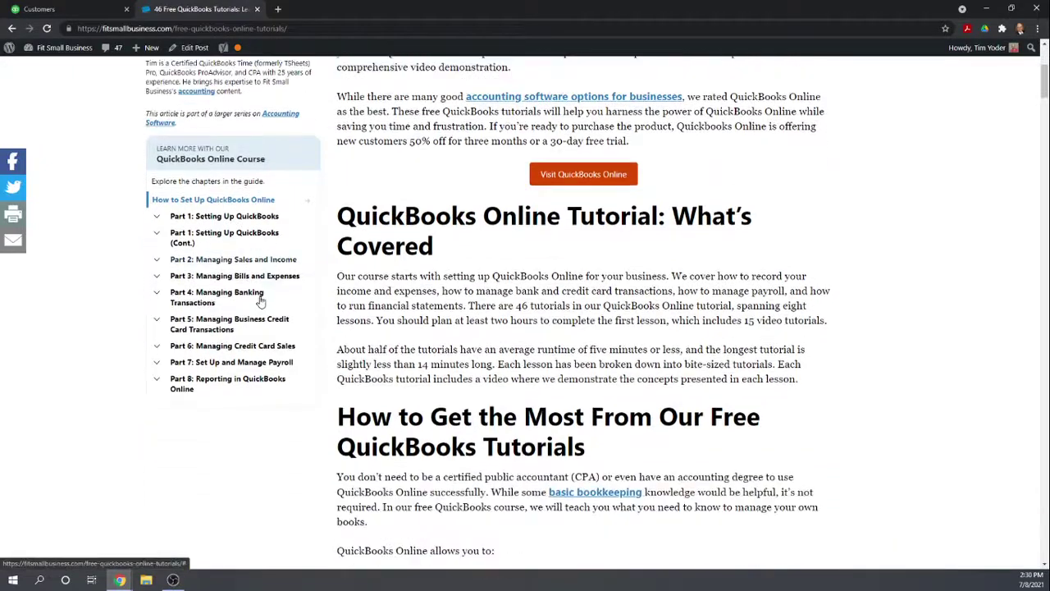
{"action": "scroll", "coordinate": [229, 238], "scroll_direction": "down", "scroll_amount": 1}
{"action": "scroll", "coordinate": [316, 156], "scroll_direction": "up", "scroll_amount": 1}
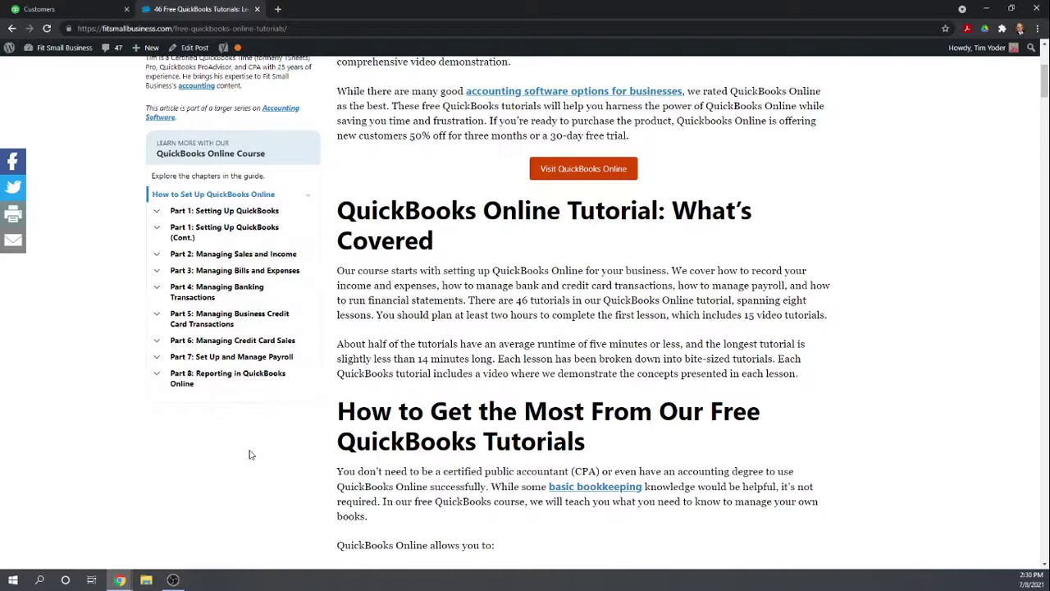
{"action": "left_click", "coordinate": [156, 215]}
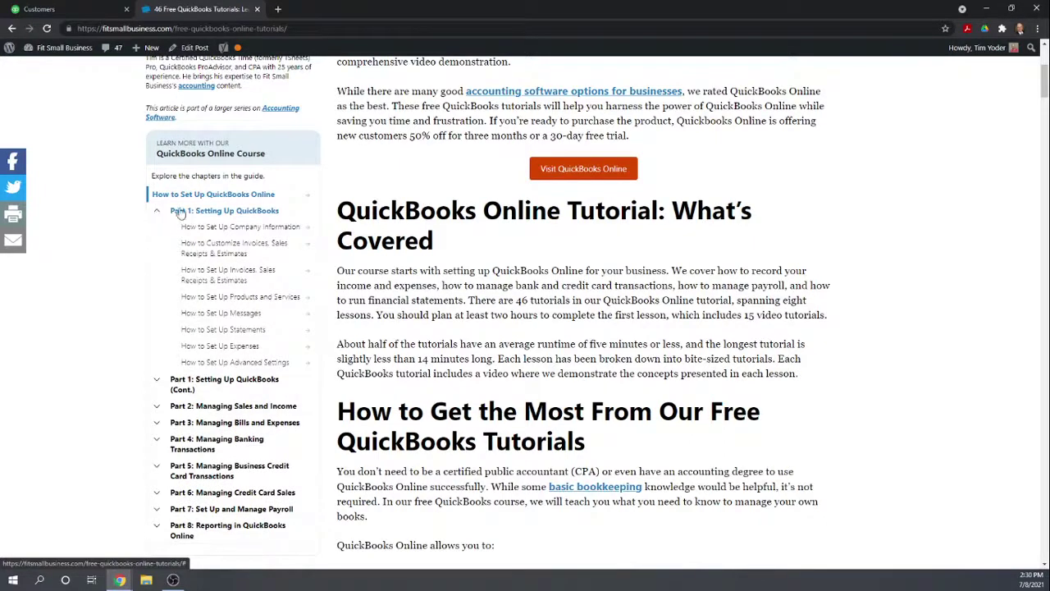
{"action": "left_click", "coordinate": [219, 259]}
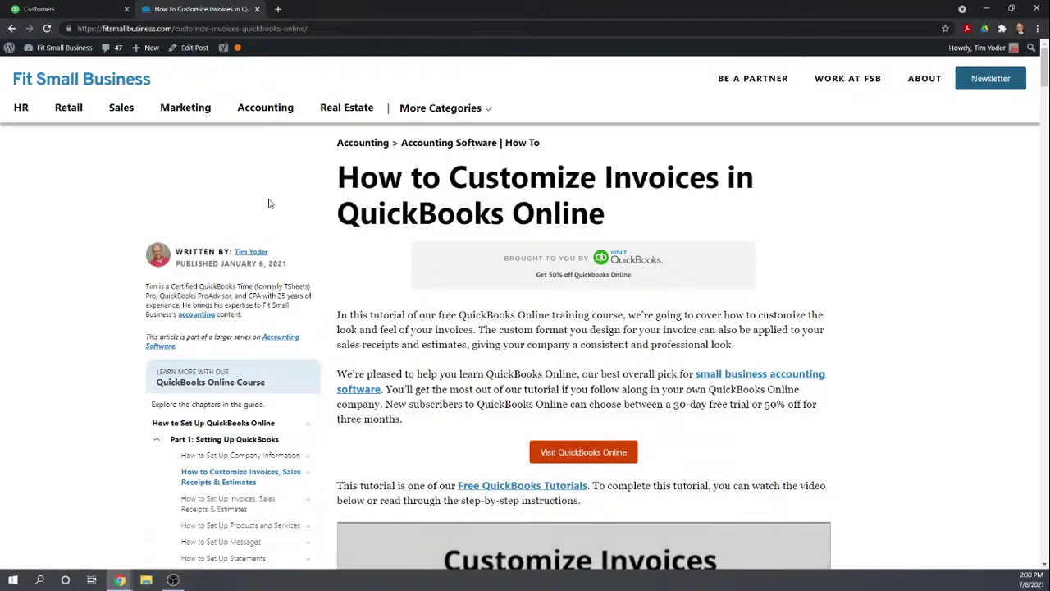
{"action": "left_click", "coordinate": [33, 9]}
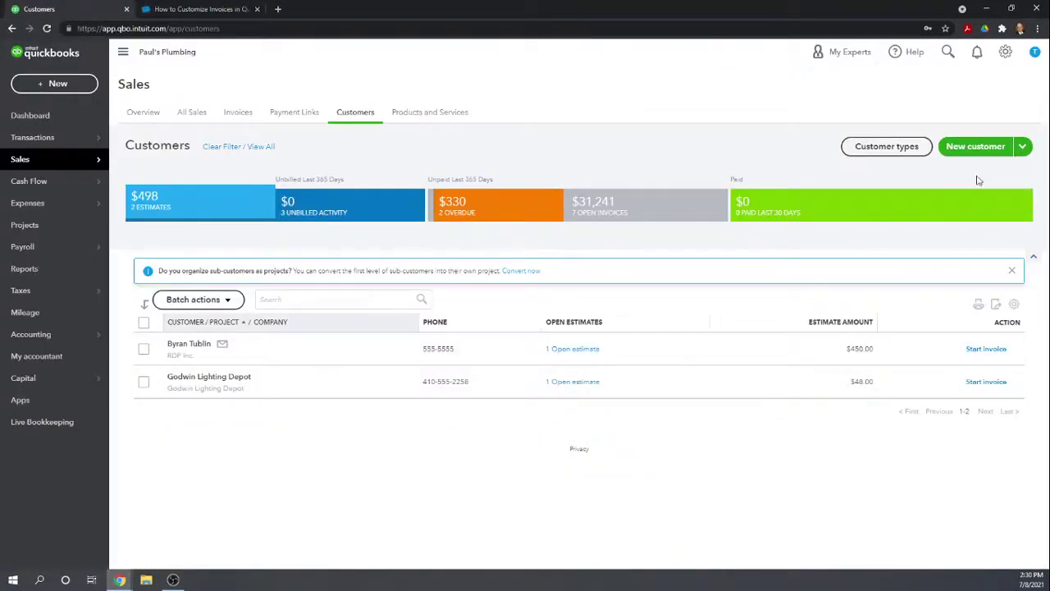
Step: Go via Account and settings > Sales to Custom form styles and begin a new estimate style
{"action": "left_click", "coordinate": [1006, 52]}
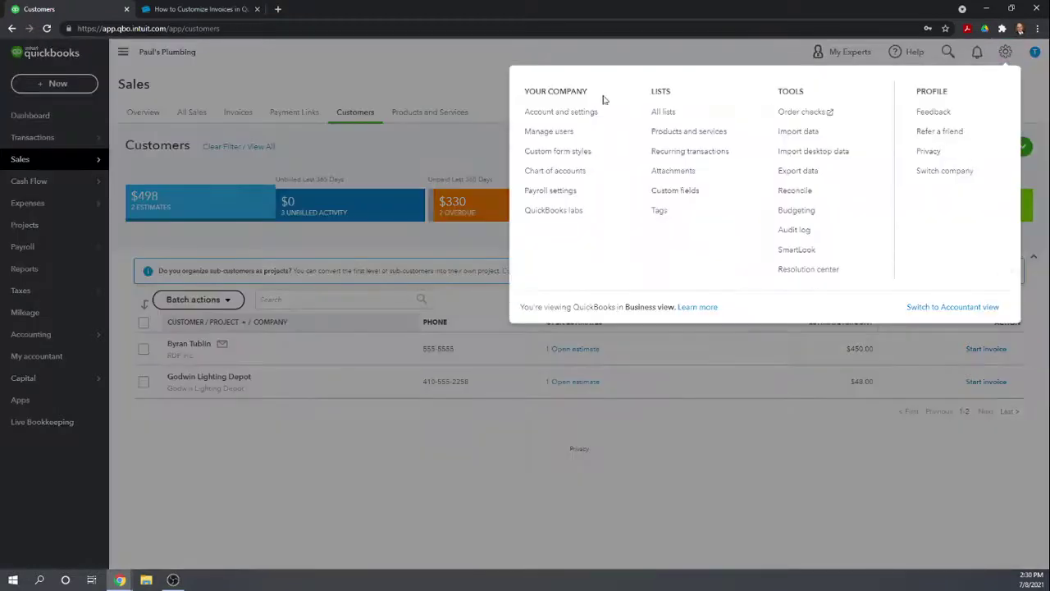
{"action": "left_click", "coordinate": [571, 113]}
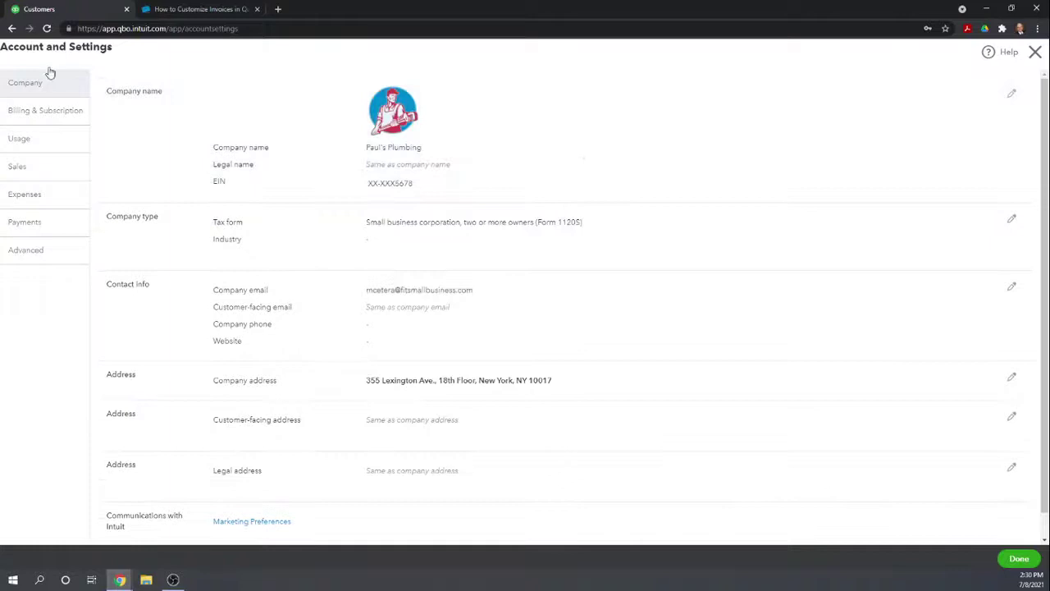
{"action": "left_click", "coordinate": [11, 169]}
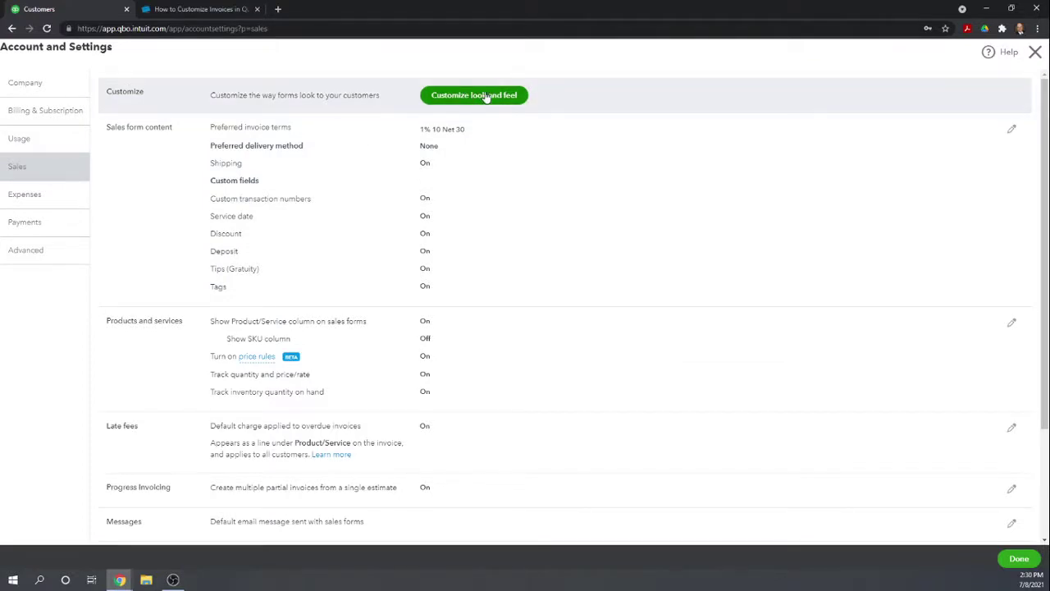
{"action": "left_click", "coordinate": [486, 96]}
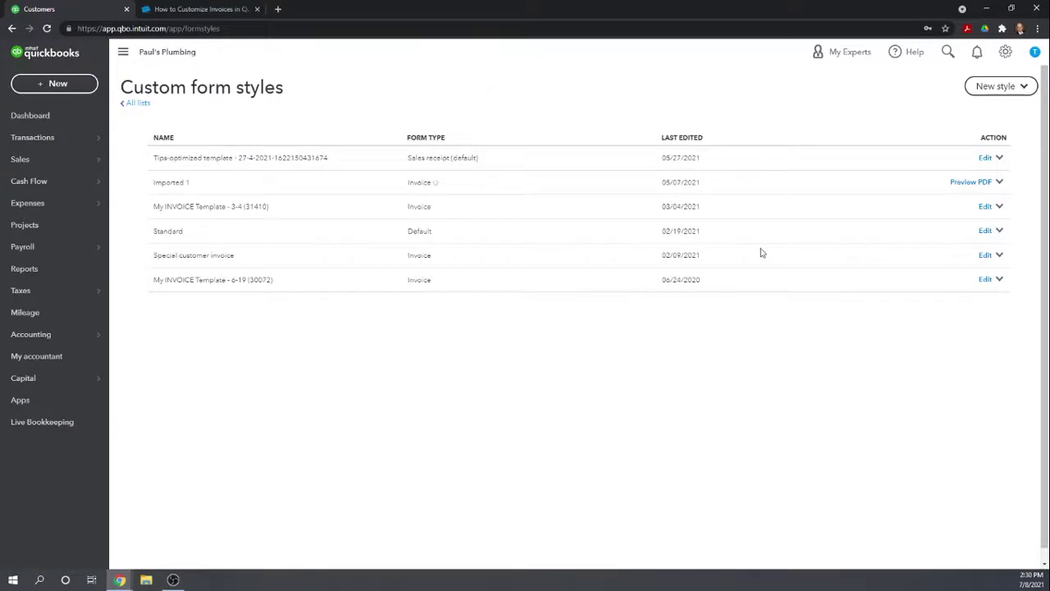
{"action": "left_click", "coordinate": [1023, 87]}
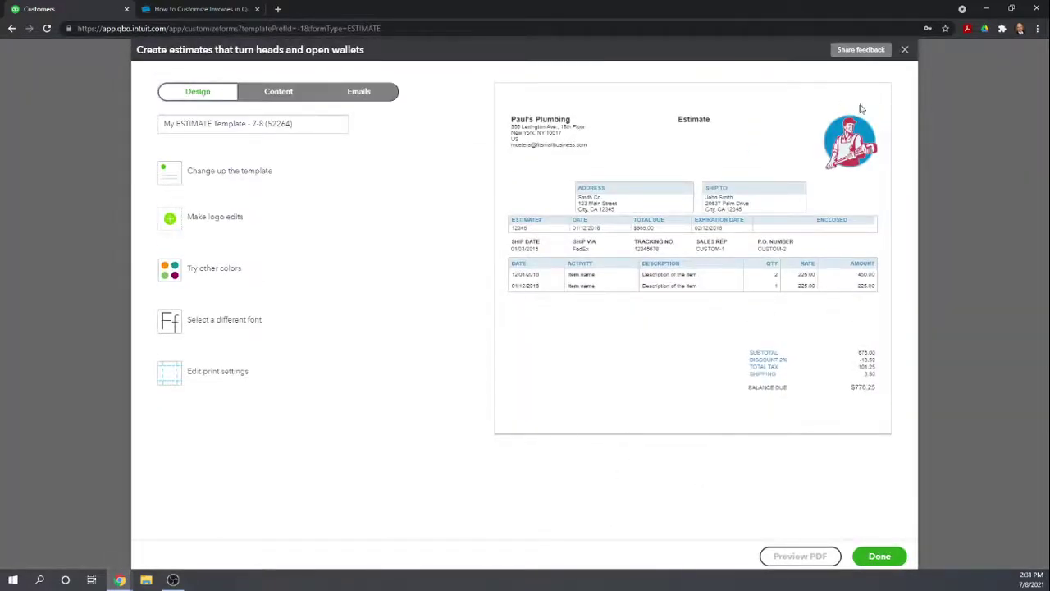
Step: Save the style editor as 'My ESTIMATE Template - 7-8 (52264)' and return to Custom form styles
{"action": "left_click", "coordinate": [906, 51]}
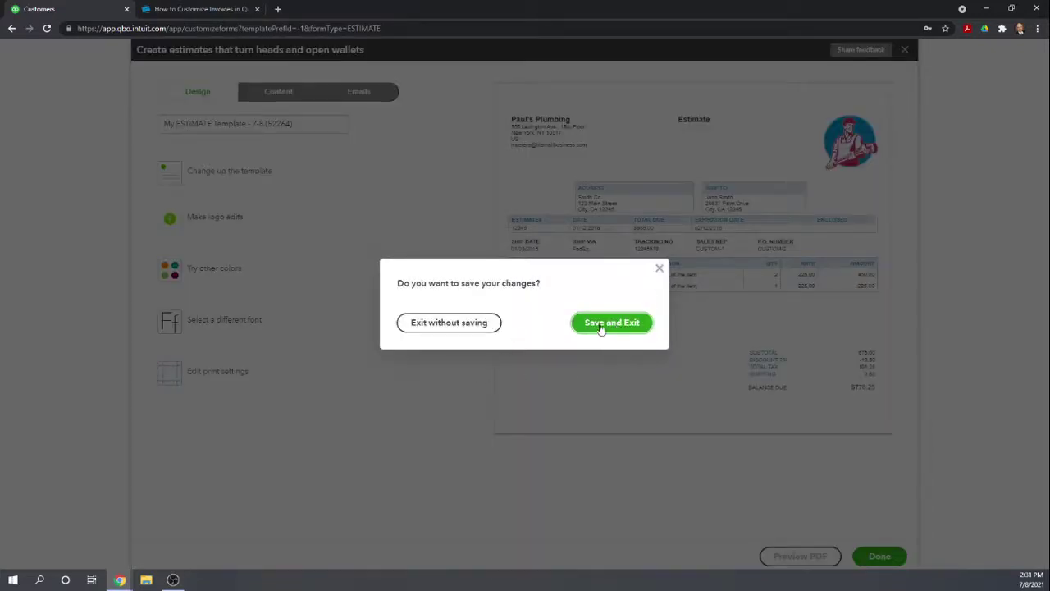
{"action": "left_click", "coordinate": [660, 271]}
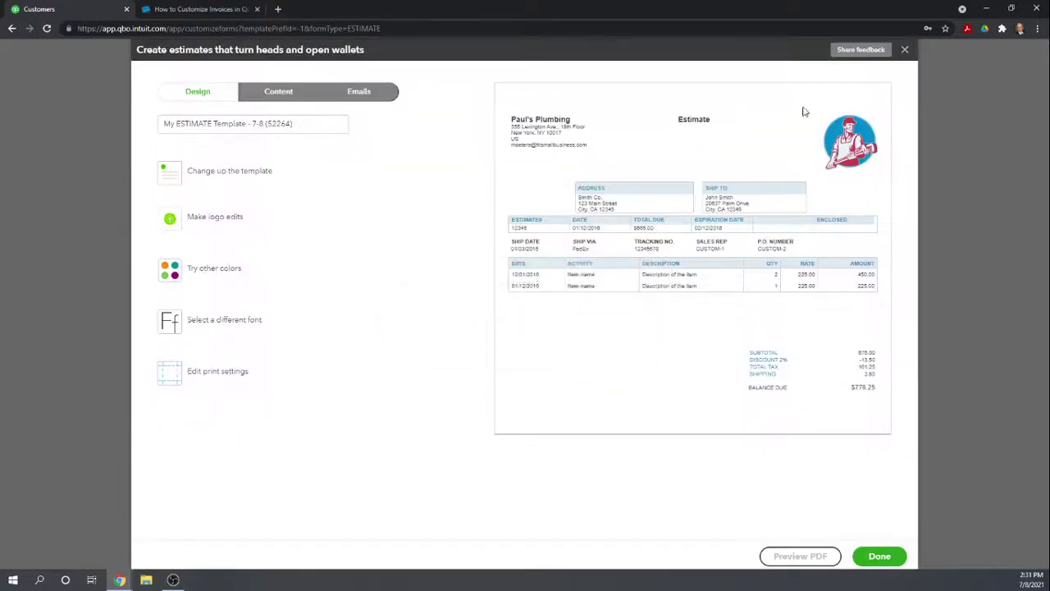
{"action": "left_click", "coordinate": [905, 49]}
{"action": "left_click", "coordinate": [611, 323]}
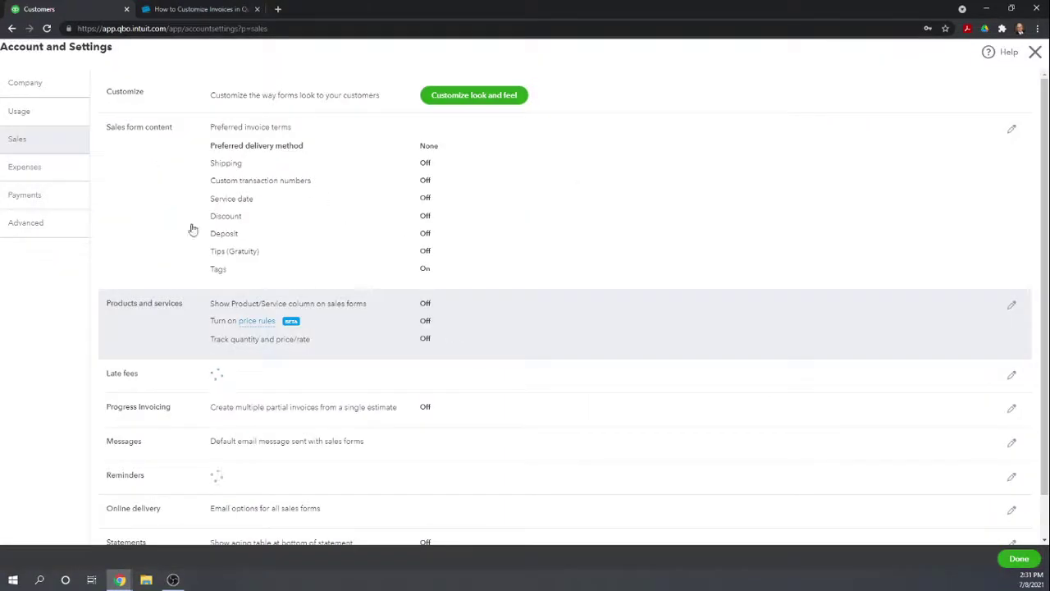
{"action": "left_click", "coordinate": [1038, 52]}
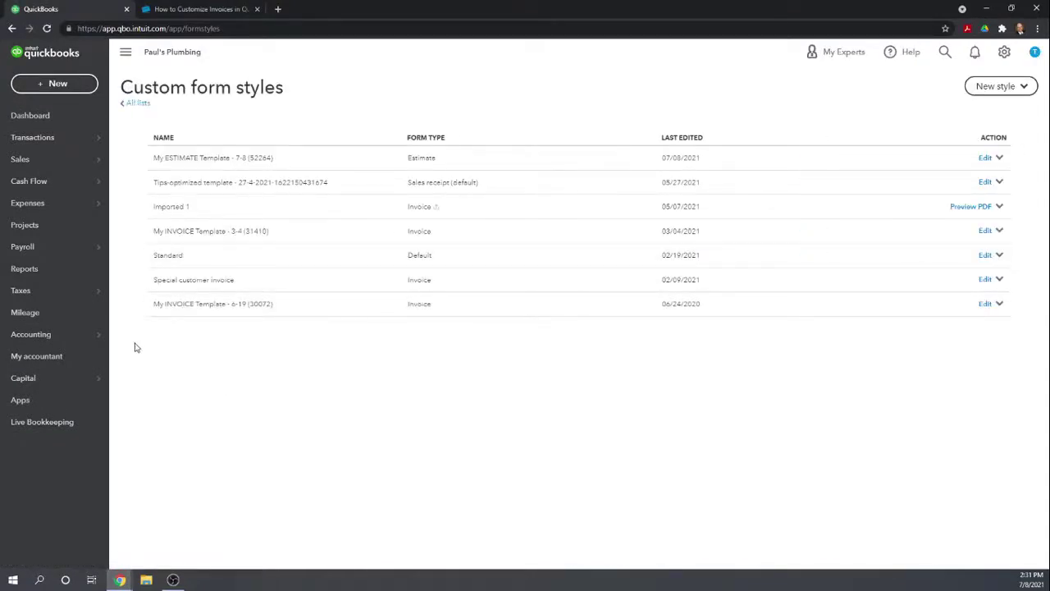
Step: Open the 'How to Set Up Products and Services' tutorial from the sidebar, then return to QuickBooks
{"action": "left_click", "coordinate": [187, 11]}
{"action": "scroll", "coordinate": [267, 378], "scroll_direction": "down", "scroll_amount": 2}
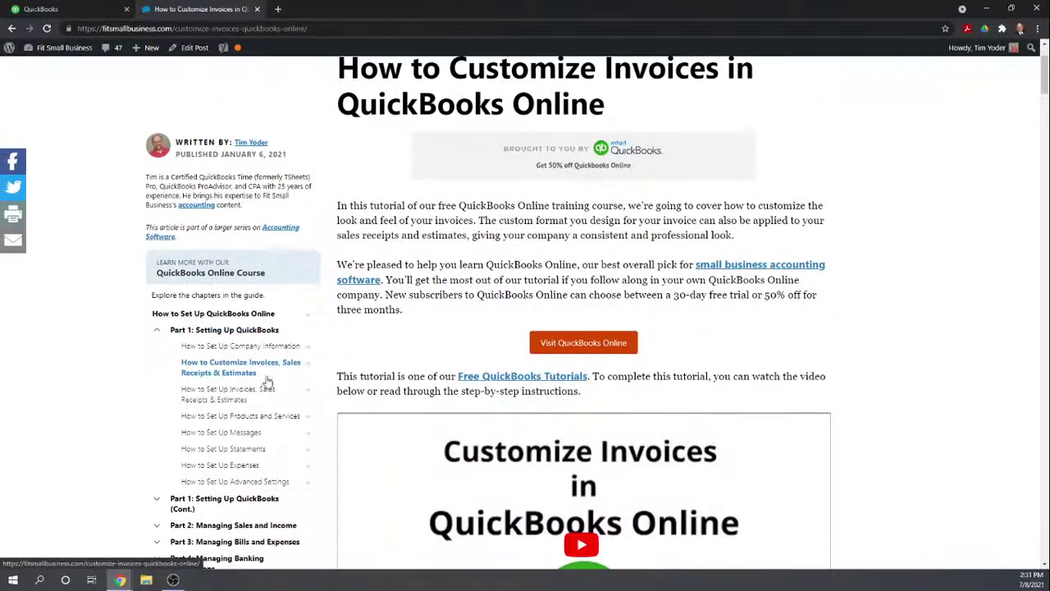
{"action": "scroll", "coordinate": [271, 369], "scroll_direction": "down", "scroll_amount": 1}
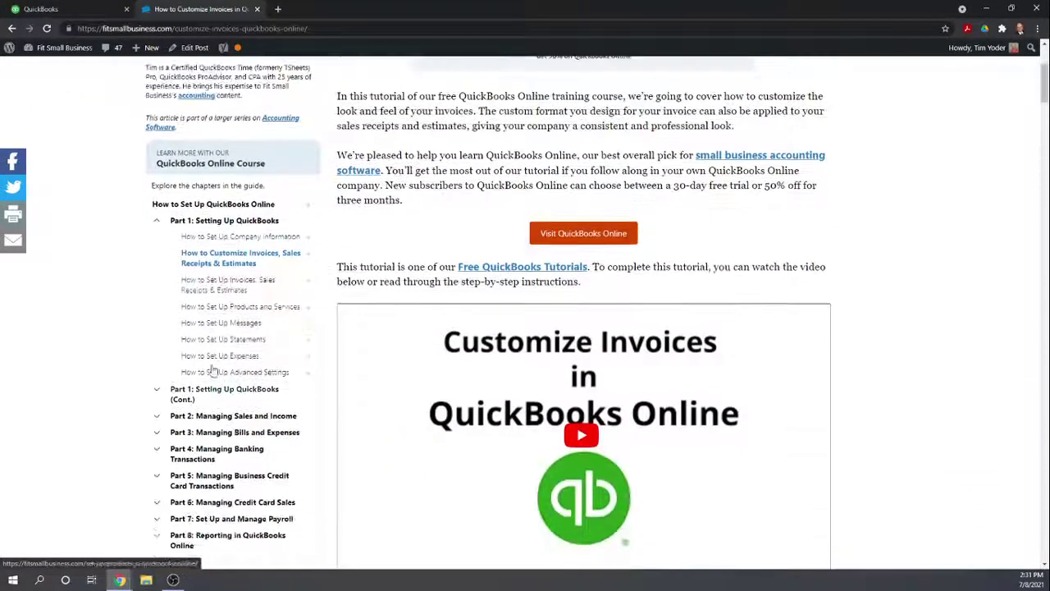
{"action": "left_click", "coordinate": [246, 306]}
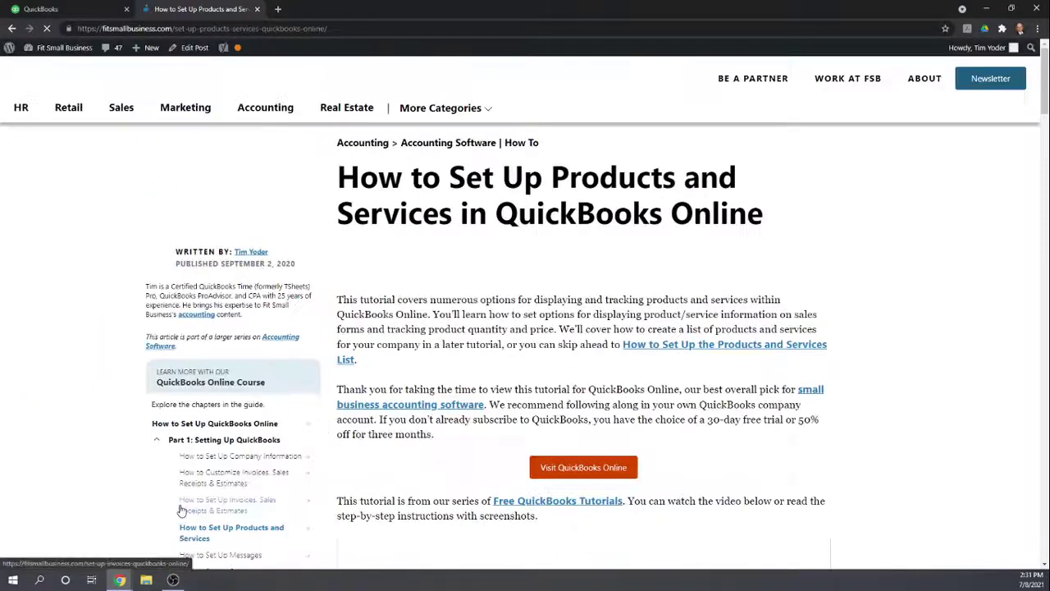
{"action": "left_click", "coordinate": [60, 8]}
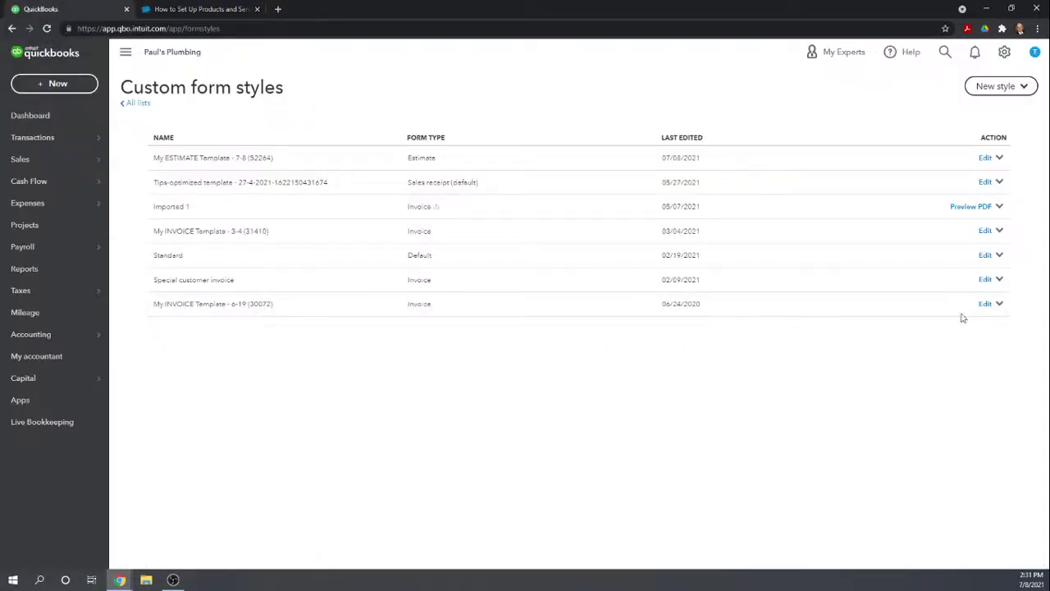
Step: Open the Products and Services list, check the New dropdown's Import option, then return to the tutorial
{"action": "left_click", "coordinate": [1004, 51]}
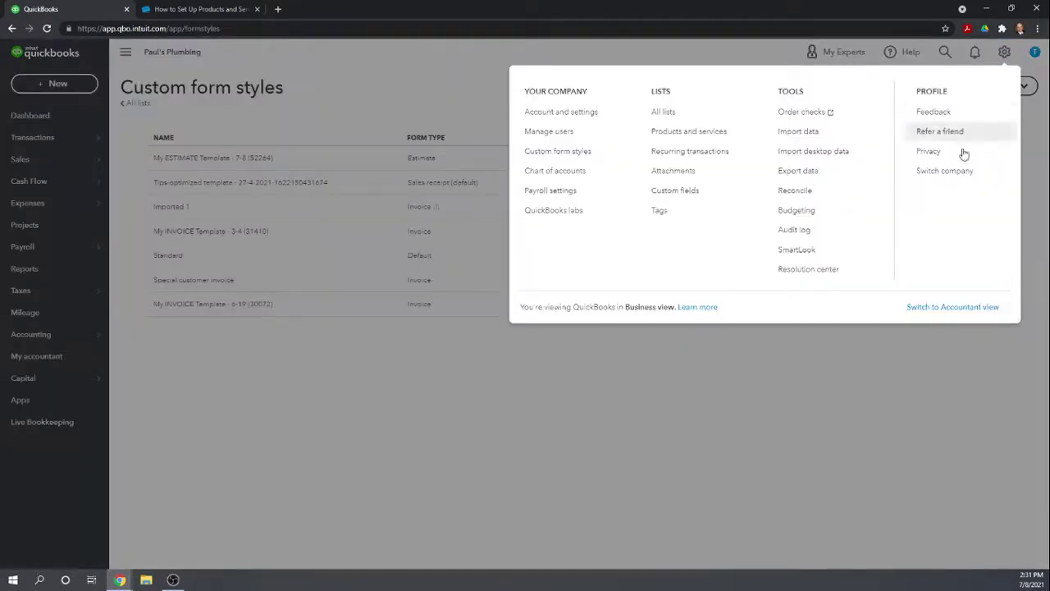
{"action": "left_click", "coordinate": [670, 134]}
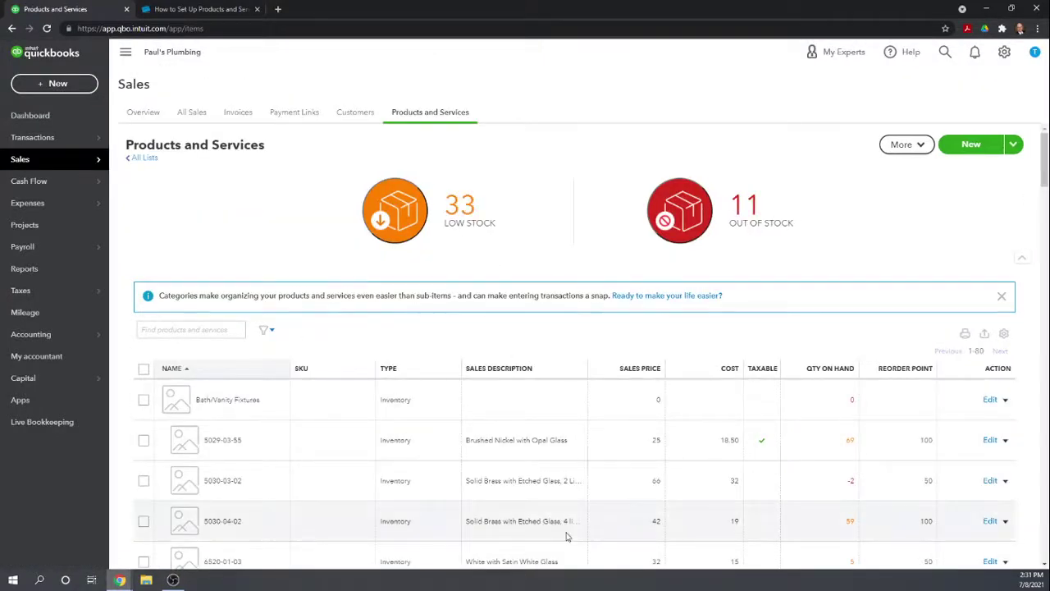
{"action": "left_click", "coordinate": [1015, 144]}
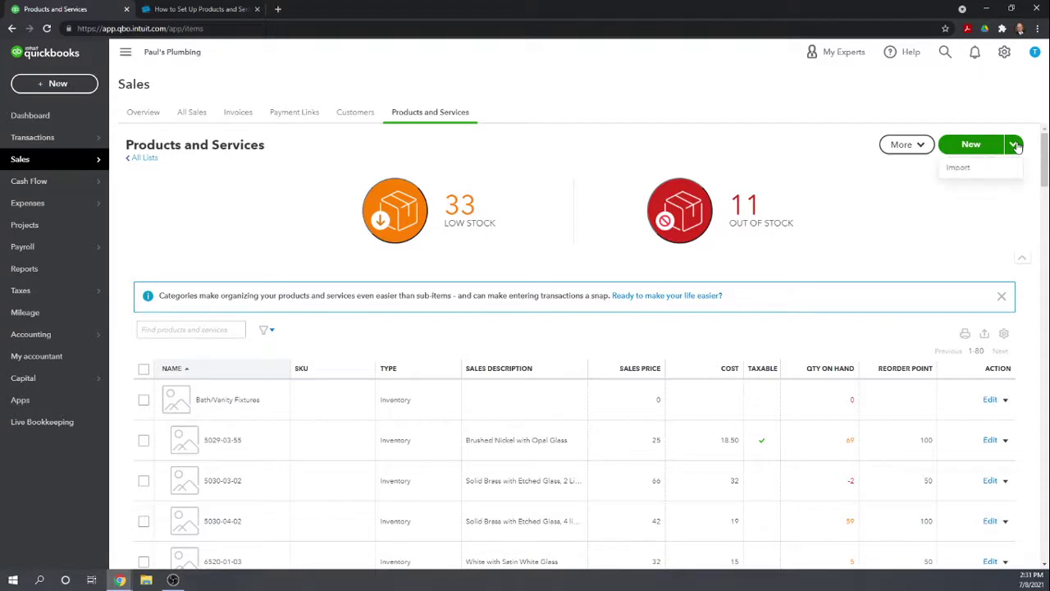
{"action": "left_click", "coordinate": [959, 144]}
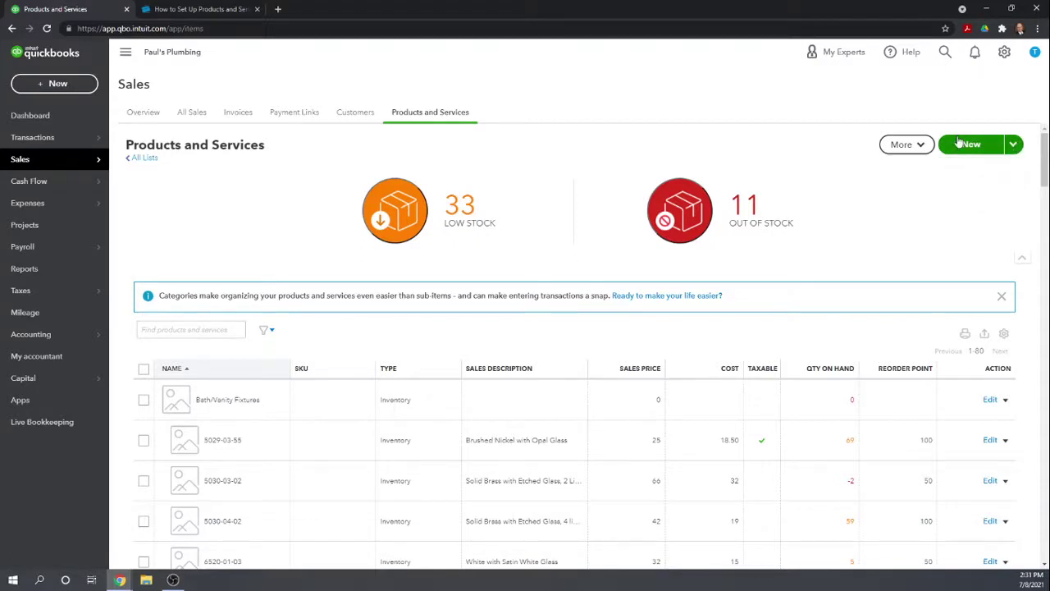
{"action": "left_click", "coordinate": [1014, 144]}
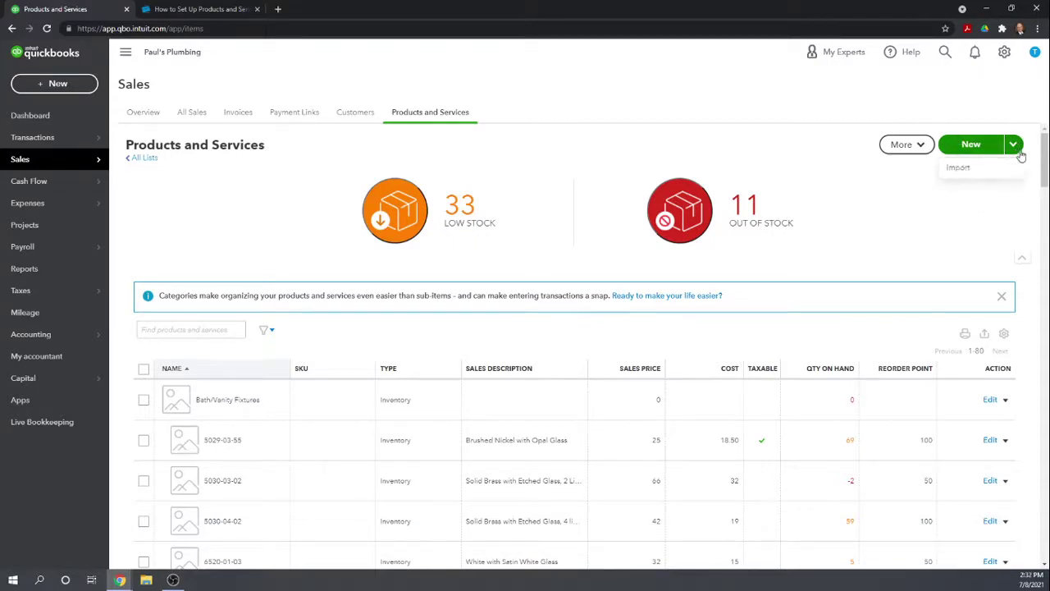
{"action": "left_click", "coordinate": [888, 247]}
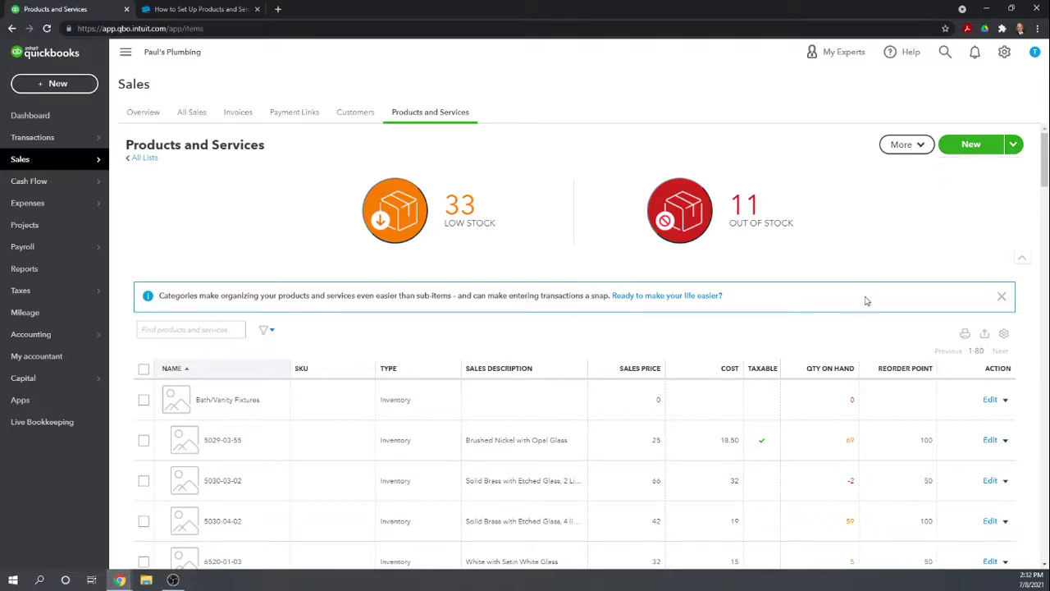
{"action": "left_click", "coordinate": [205, 9]}
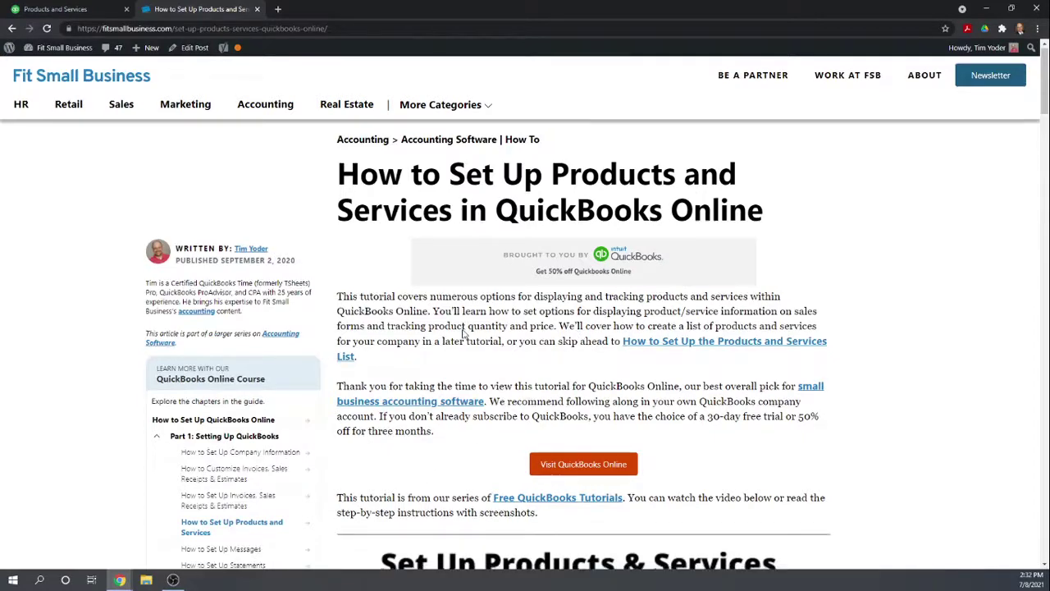
Step: Expand 'Part 1: Setting Up QuickBooks (Cont.)' and open the 'How to Set Up Customers' tutorial
{"action": "scroll", "coordinate": [472, 328], "scroll_direction": "down", "scroll_amount": 1}
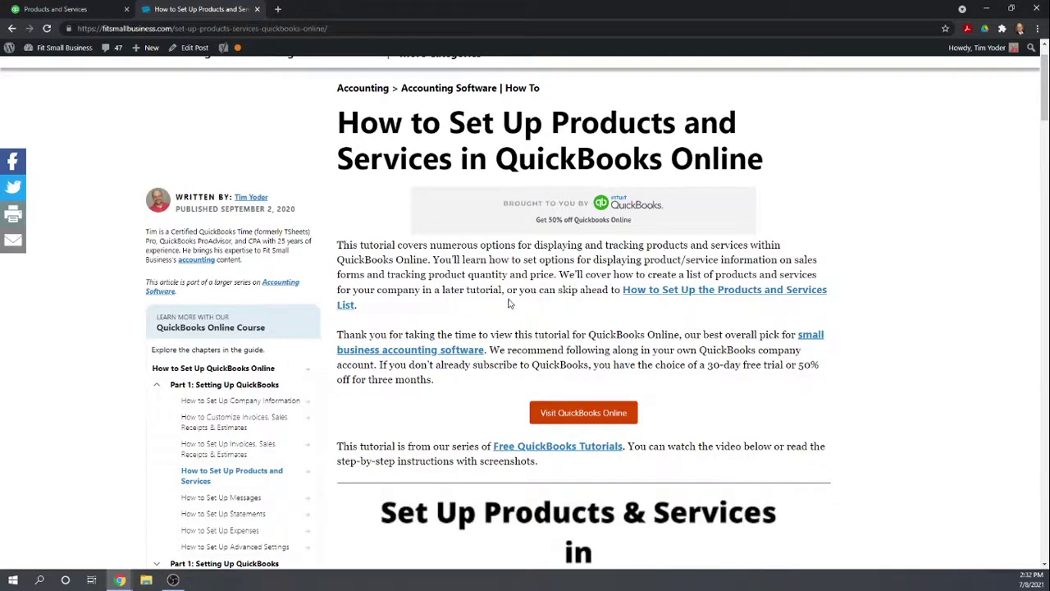
{"action": "scroll", "coordinate": [491, 287], "scroll_direction": "down", "scroll_amount": 1}
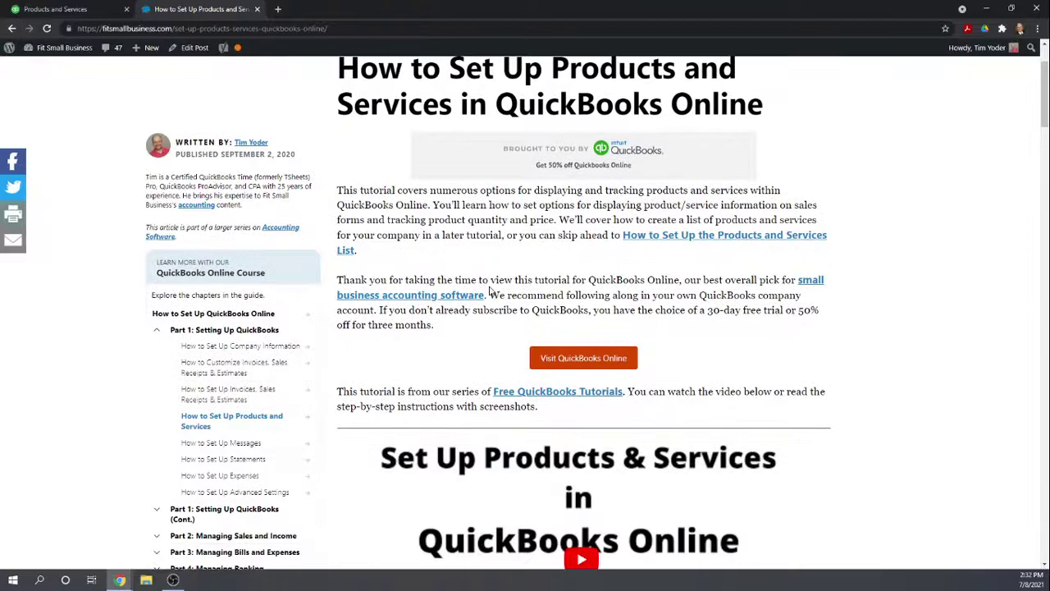
{"action": "scroll", "coordinate": [491, 289], "scroll_direction": "down", "scroll_amount": 2}
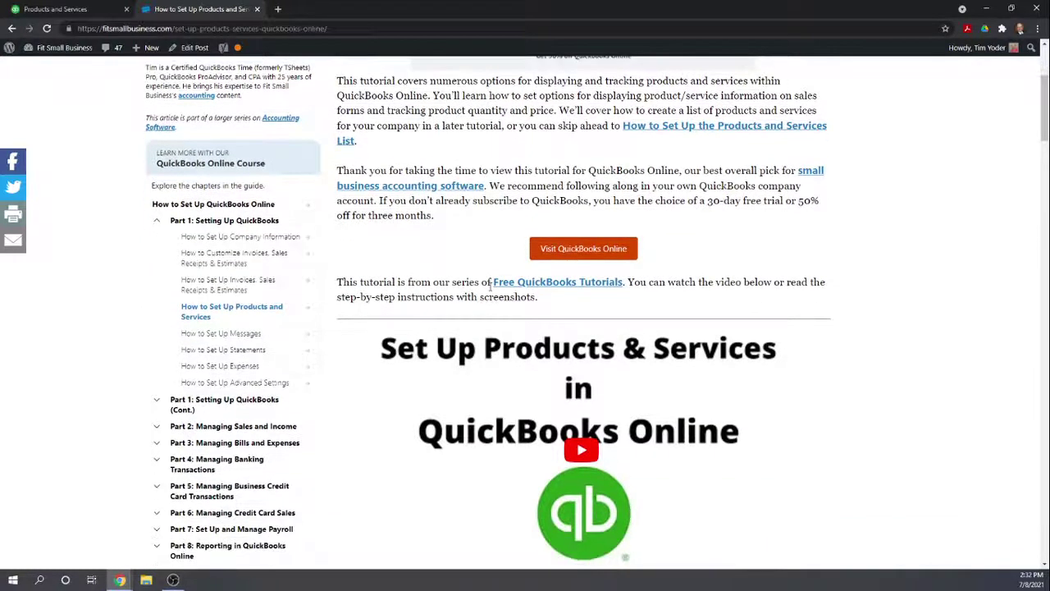
{"action": "scroll", "coordinate": [491, 287], "scroll_direction": "down", "scroll_amount": 1}
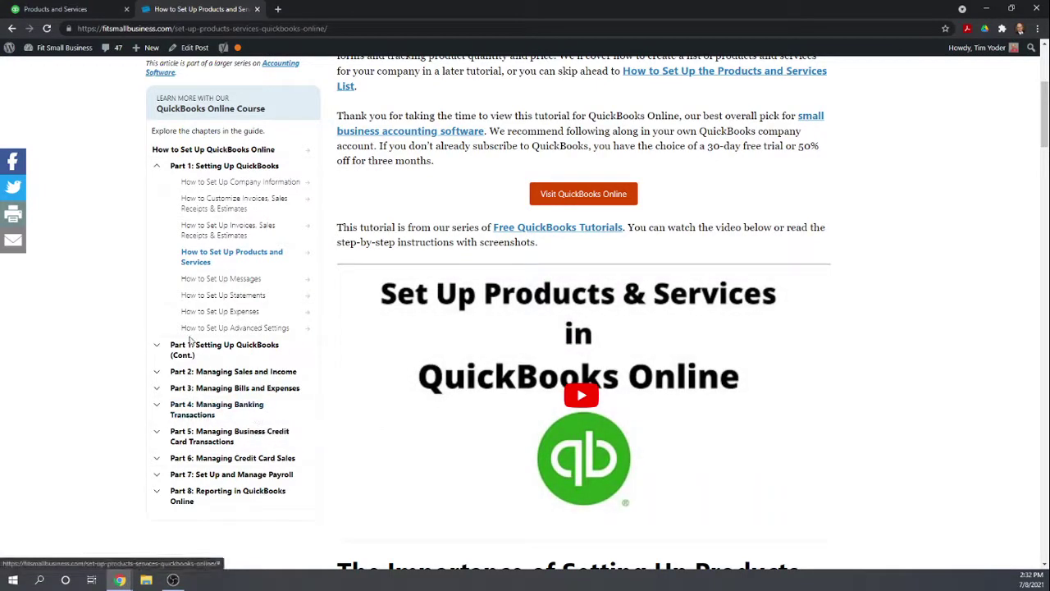
{"action": "left_click", "coordinate": [157, 350]}
{"action": "scroll", "coordinate": [314, 316], "scroll_direction": "down", "scroll_amount": 2}
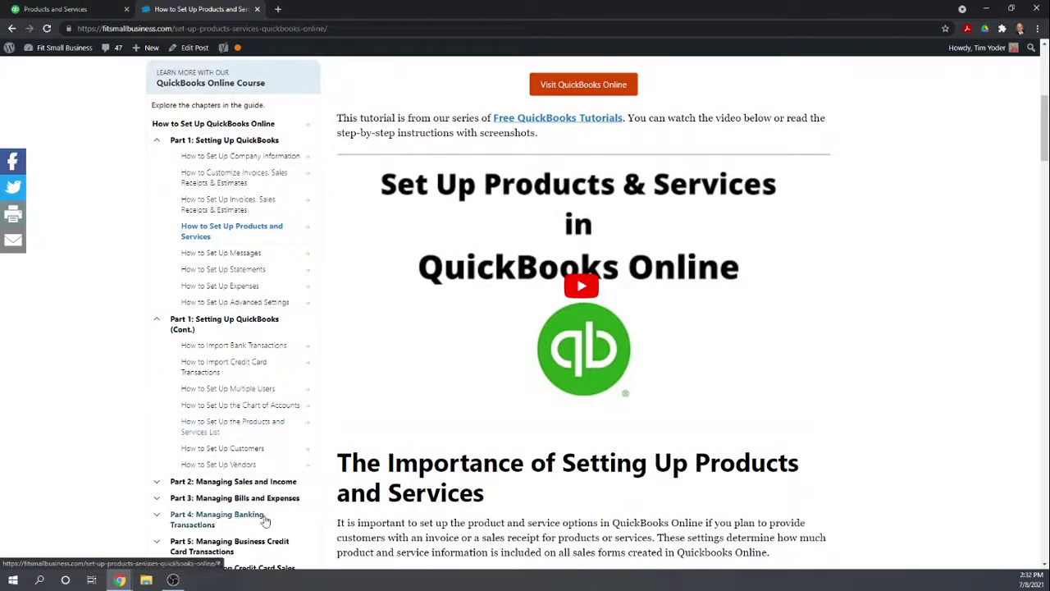
{"action": "left_click", "coordinate": [205, 453]}
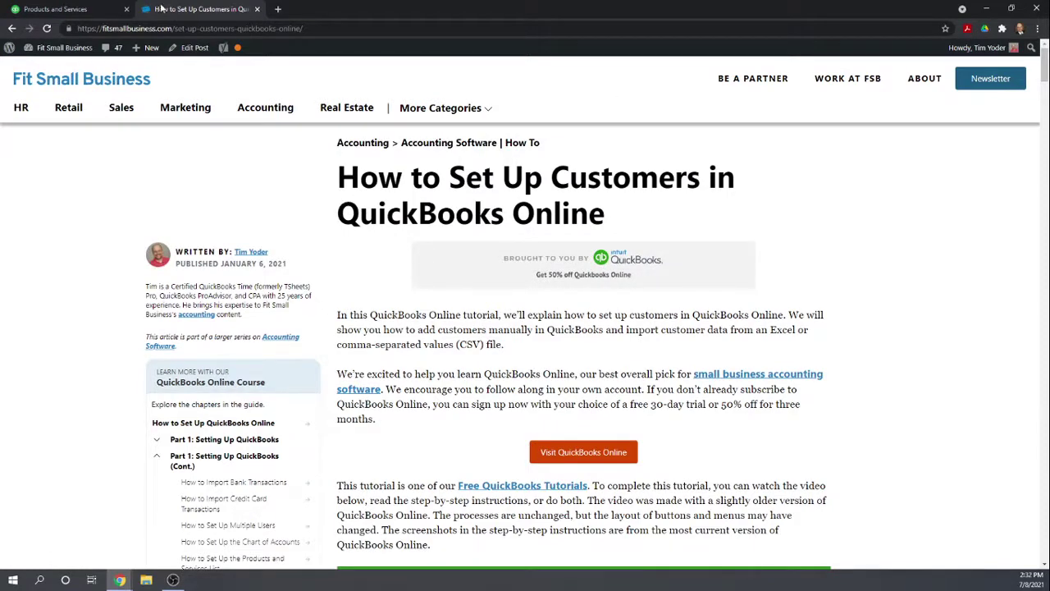
Step: Open the Sales Customers list and view the new customer form, closing it unsaved
{"action": "left_click", "coordinate": [72, 10]}
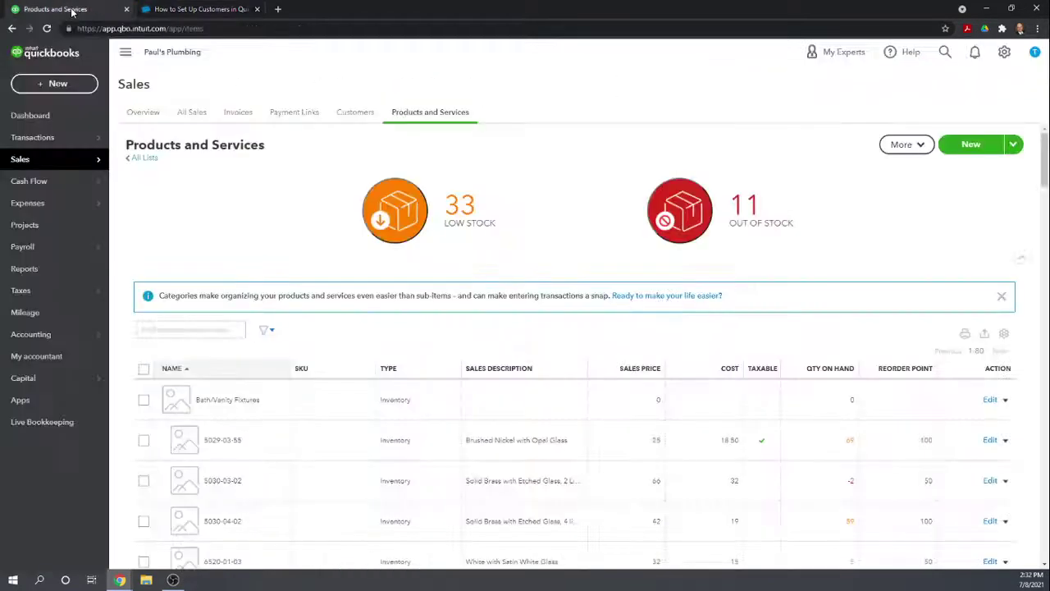
{"action": "left_click", "coordinate": [19, 164]}
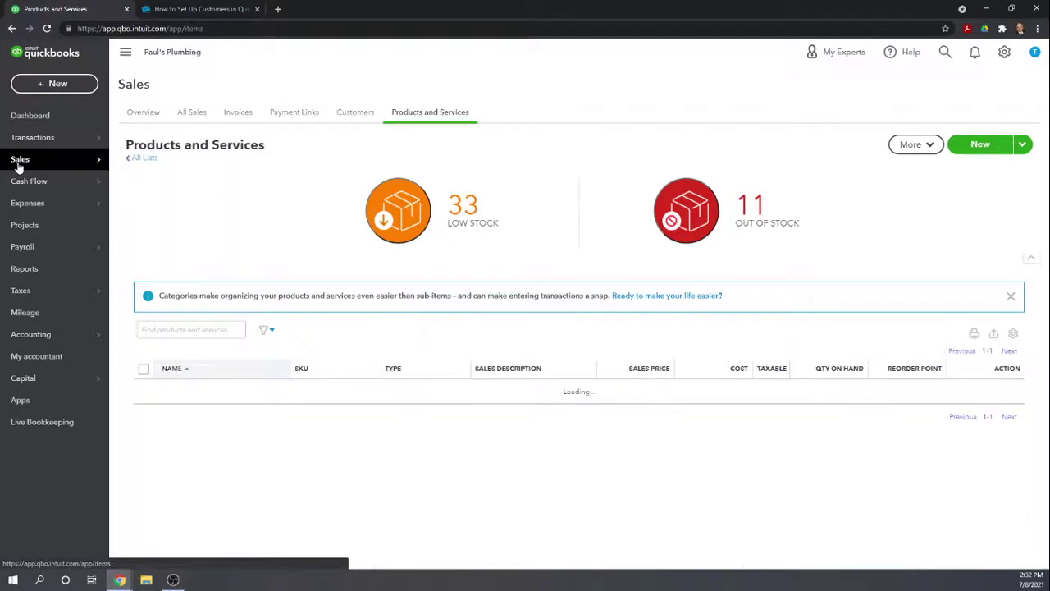
{"action": "left_click", "coordinate": [353, 116]}
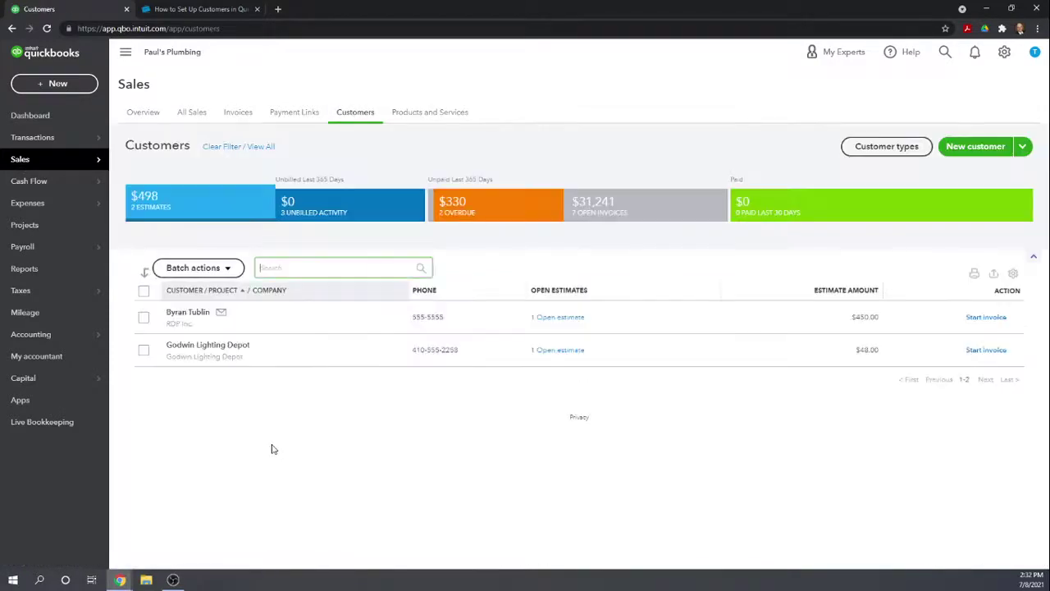
{"action": "left_click", "coordinate": [961, 160]}
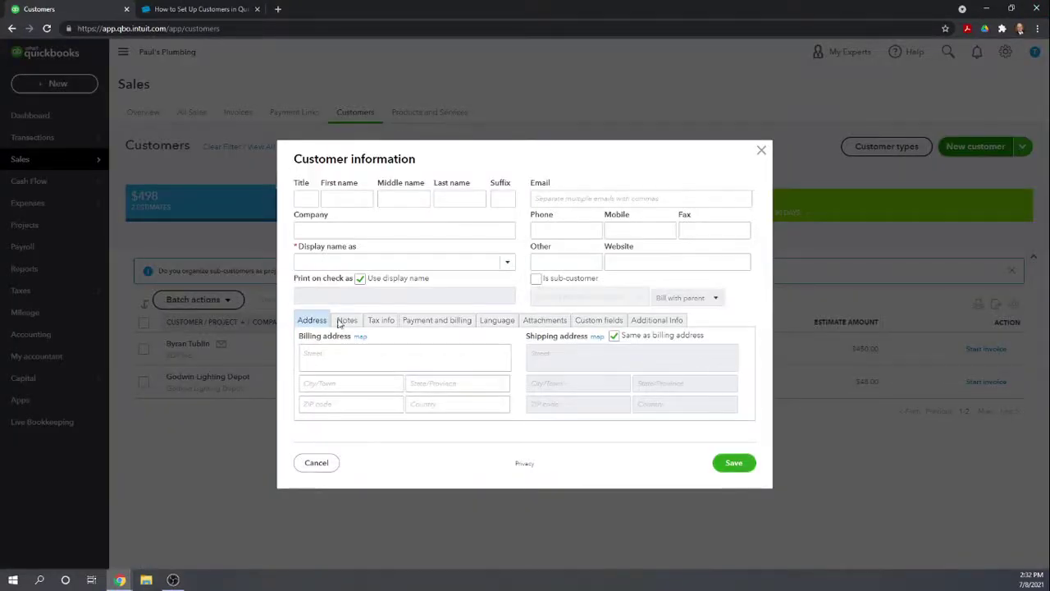
{"action": "left_click", "coordinate": [762, 153]}
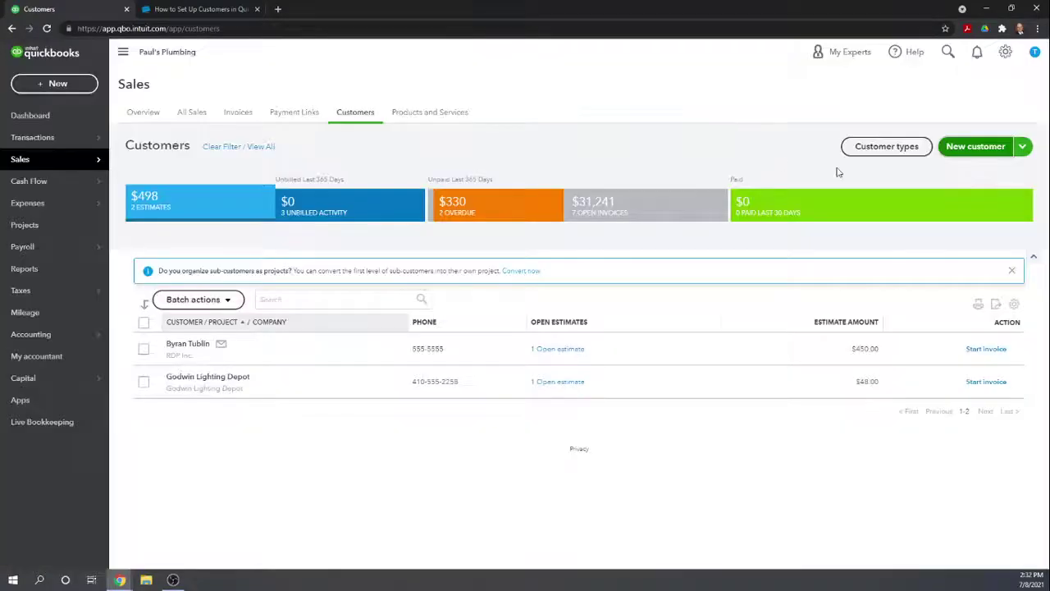
Step: Check the Import customers option, then go back to the customers tutorial article
{"action": "left_click", "coordinate": [1022, 146]}
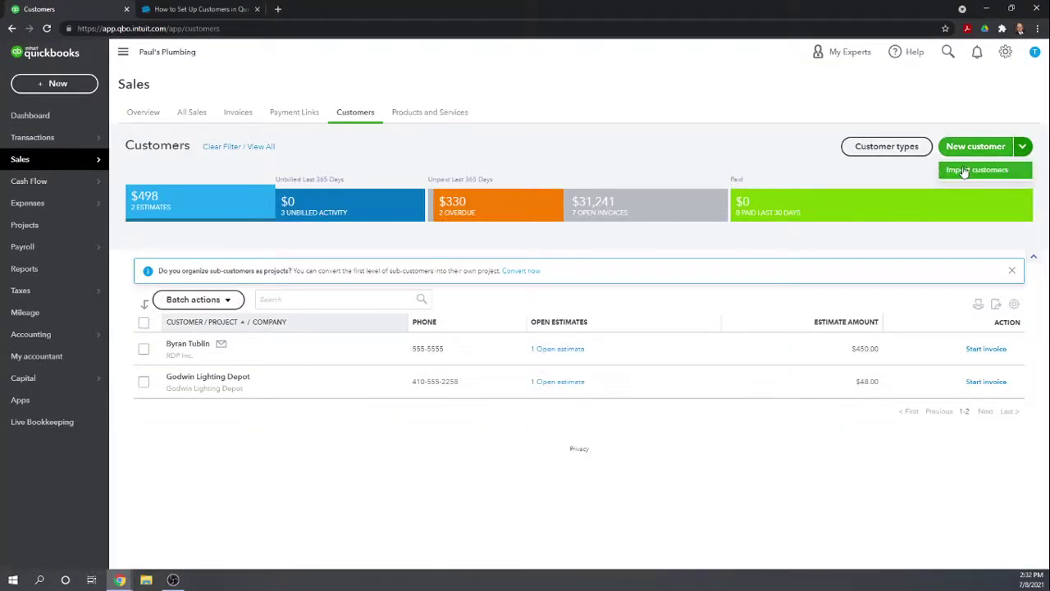
{"action": "left_click", "coordinate": [806, 155]}
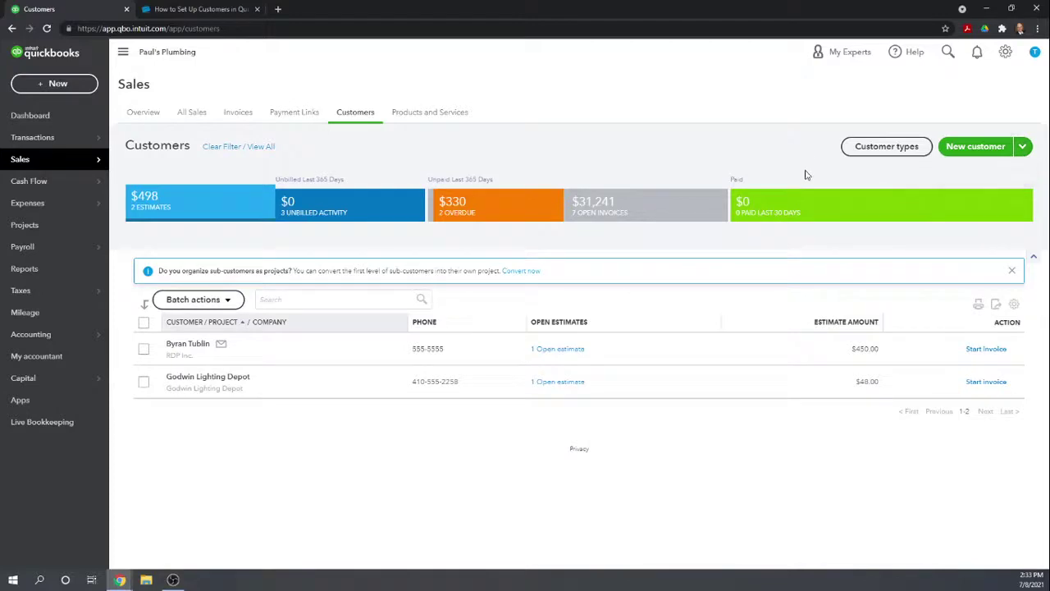
{"action": "left_click", "coordinate": [184, 10]}
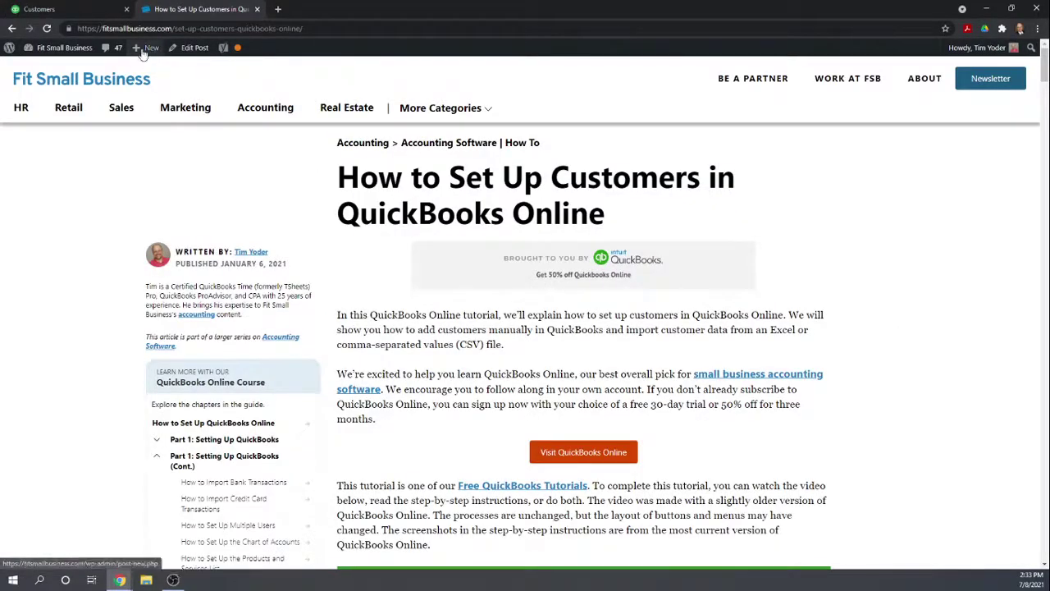
Step: Return to the QuickBooks Customers list showing the $450.00 and $48.00 open estimates
{"action": "left_click", "coordinate": [57, 9]}
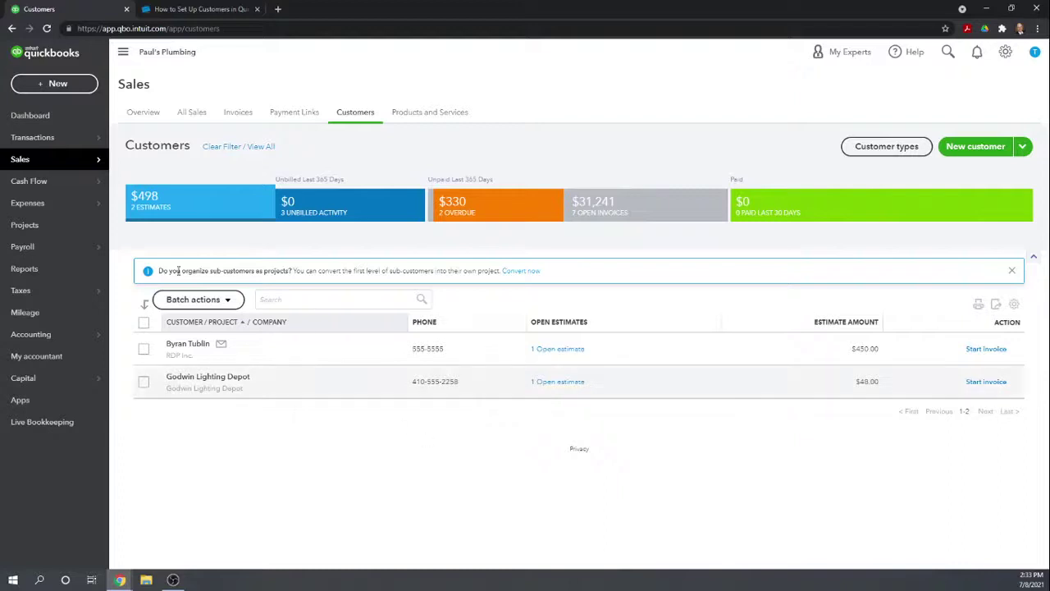
Step: Start a new estimate from the + New menu under Customers
{"action": "left_click", "coordinate": [33, 85]}
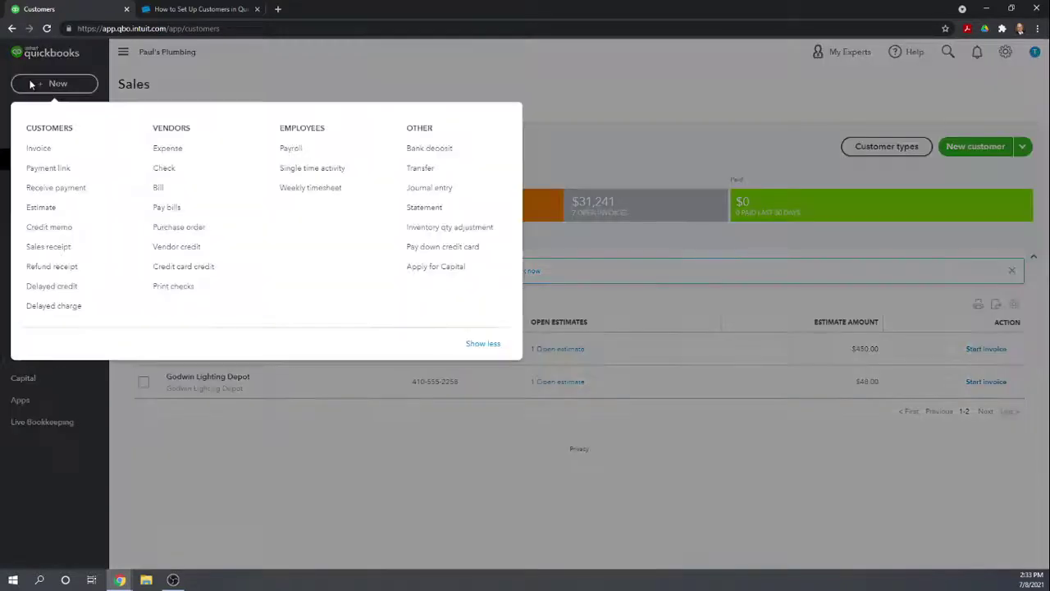
{"action": "left_click", "coordinate": [41, 208]}
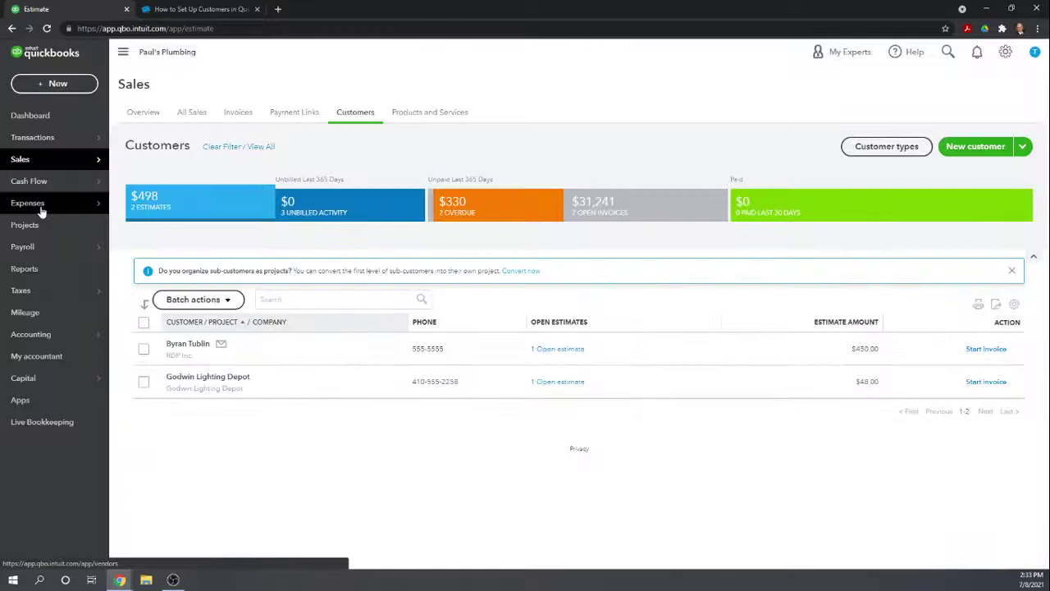